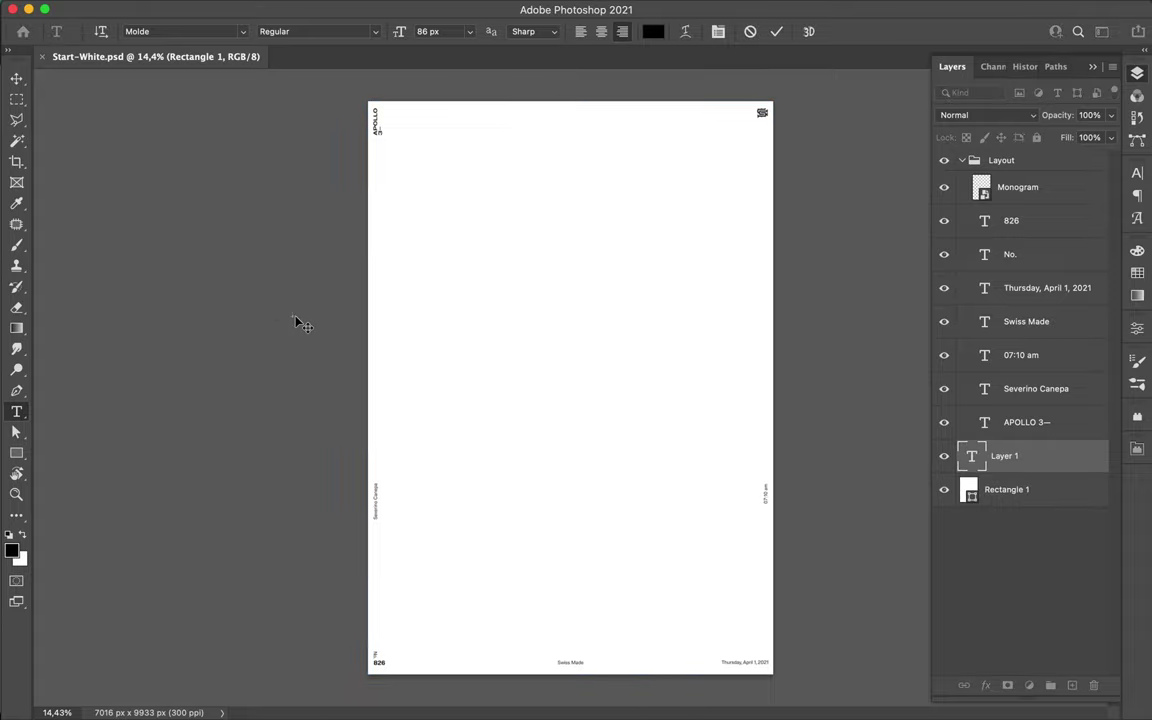
Type a Molde Regular 'A', scale it up to about 2647 px, and place it on the poster.
type("A")
left_click_drag(291, 316, 421, 413)
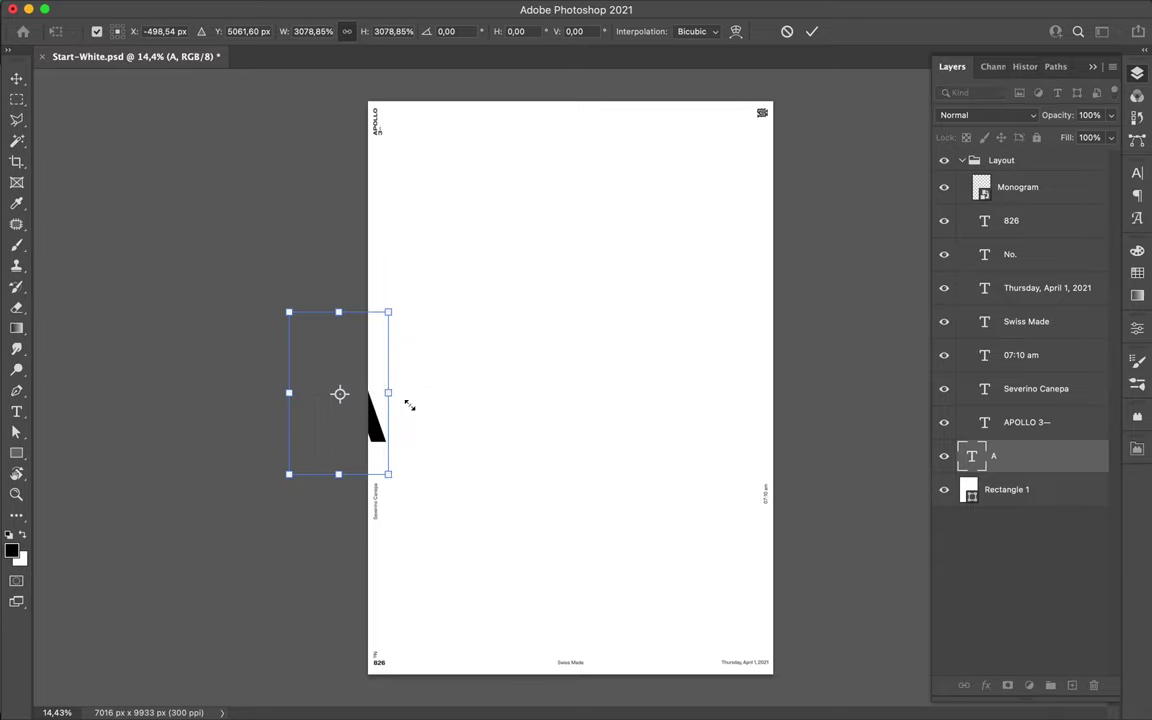
left_click_drag(362, 383, 508, 315)
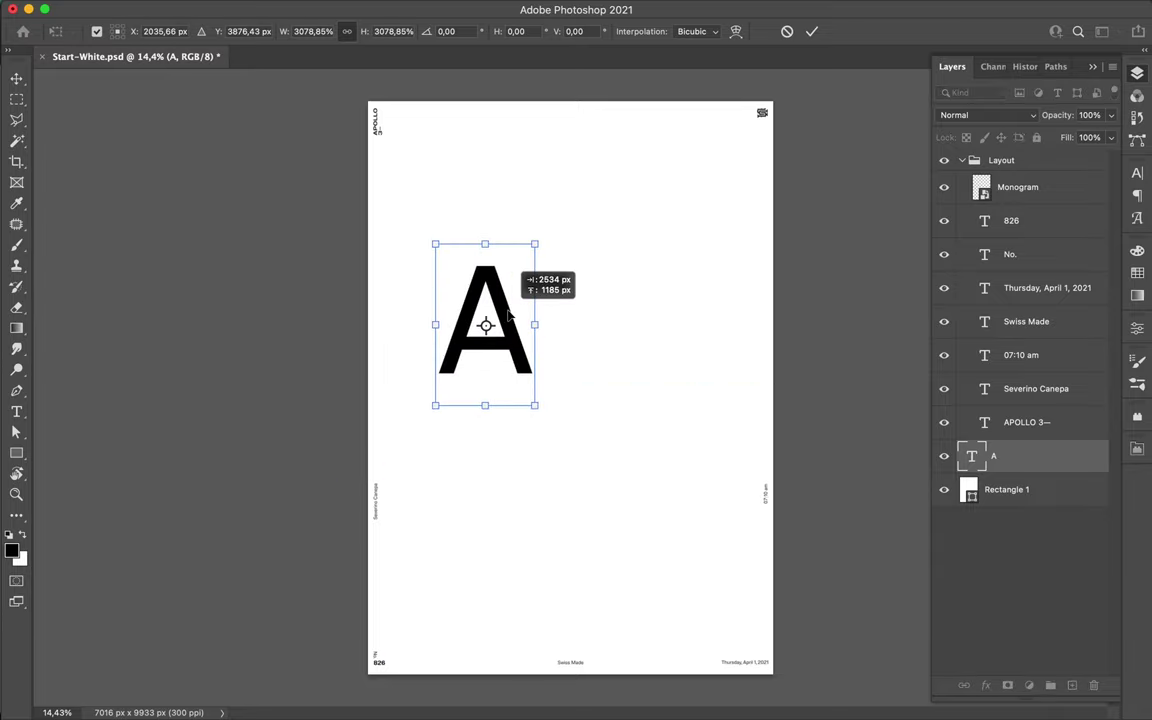
key("Return")
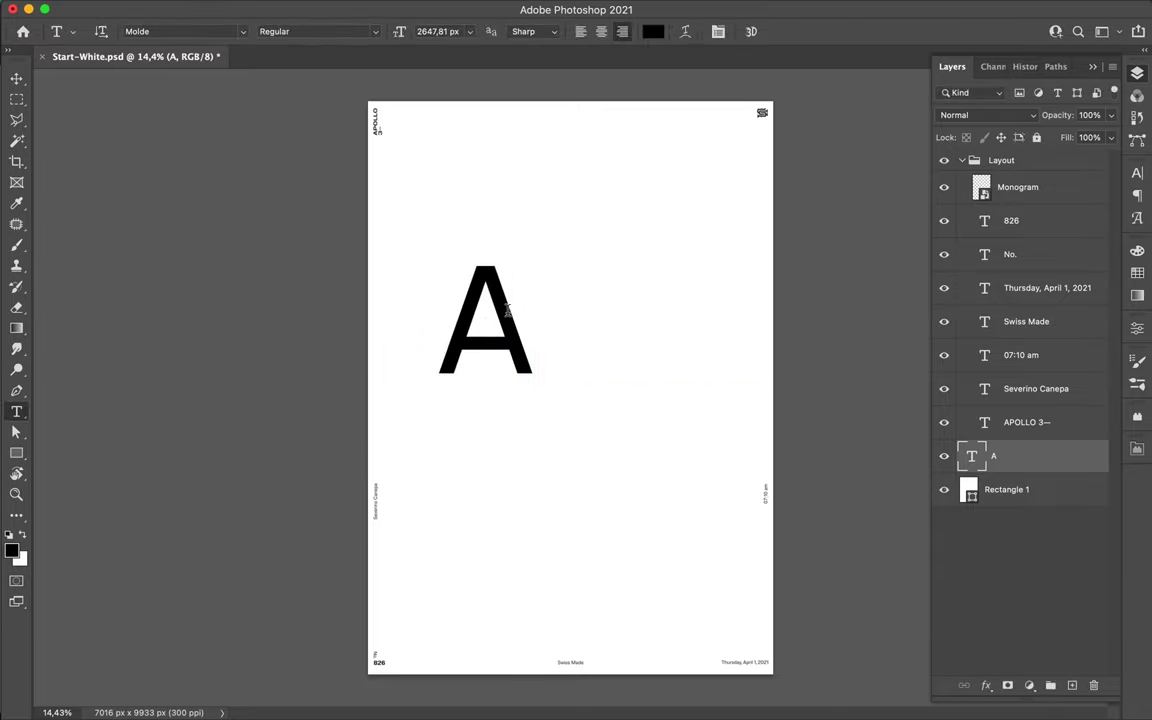
key("v")
left_click(1138, 172)
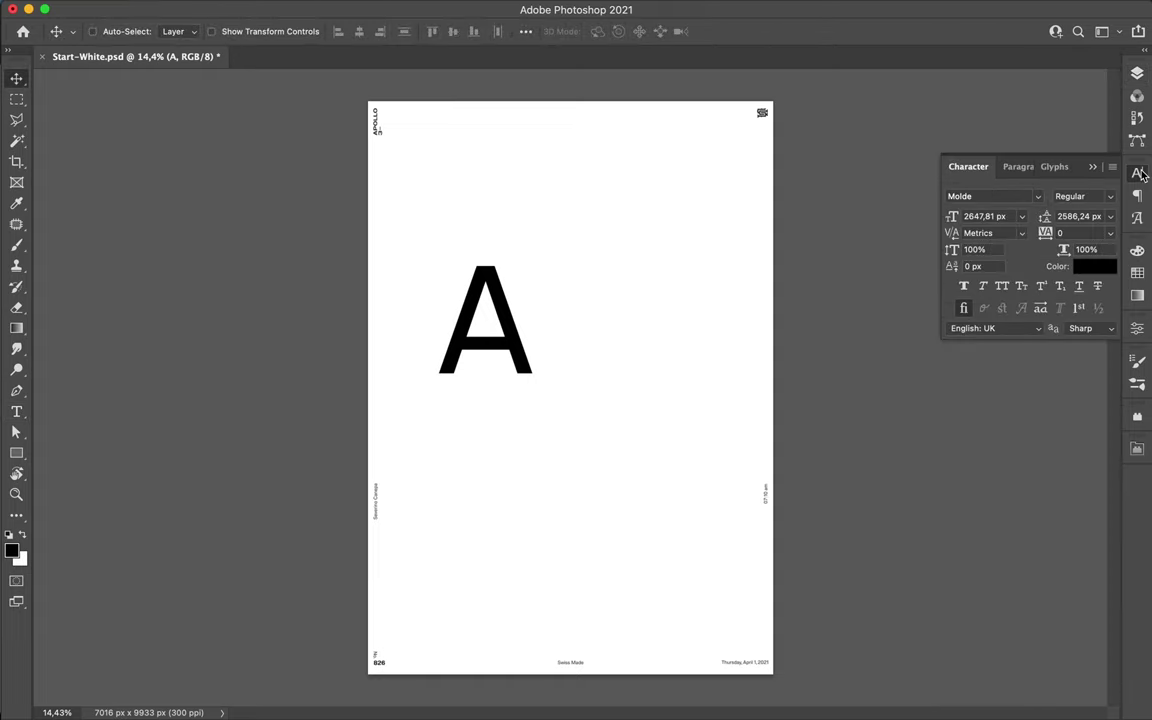
Try the SemiCondensed-Bold Italic font style on the A.
left_click(1058, 196)
scroll(1038, 170, "up", 1)
scroll(1038, 171, "up", 5)
left_click(1038, 160)
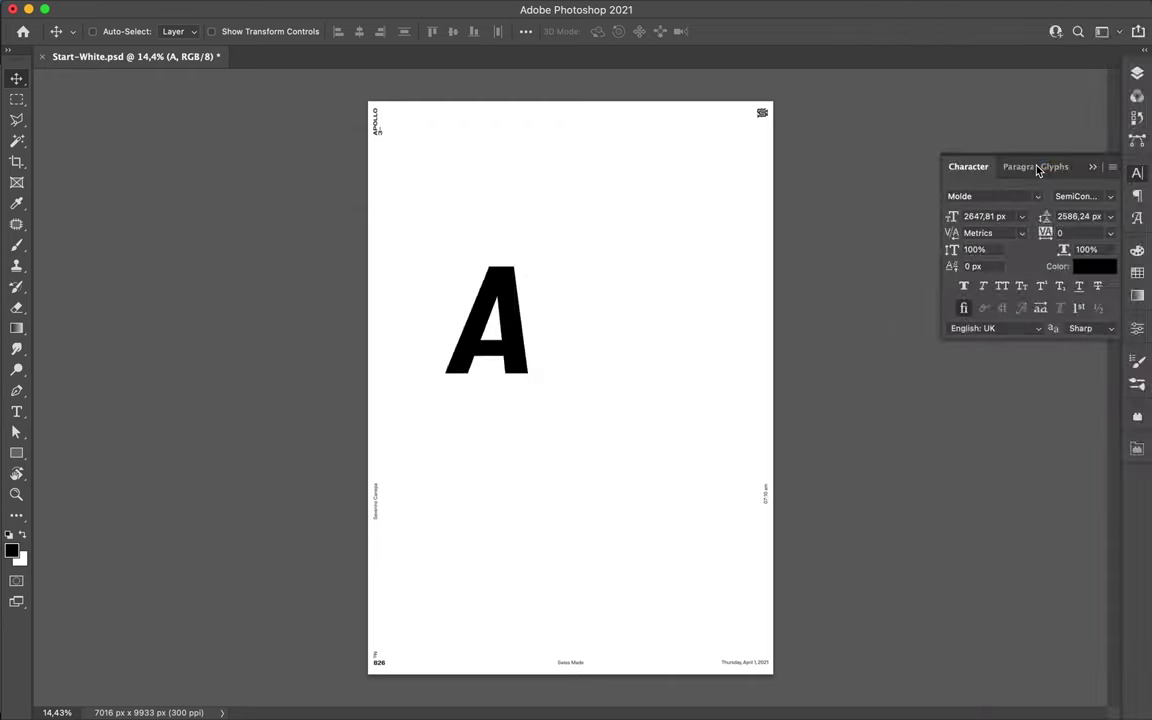
Switch the A to Molde Compressed-Regular and begin rotating it 90° onto its side.
left_click(1112, 200)
scroll(1051, 167, "up", 2)
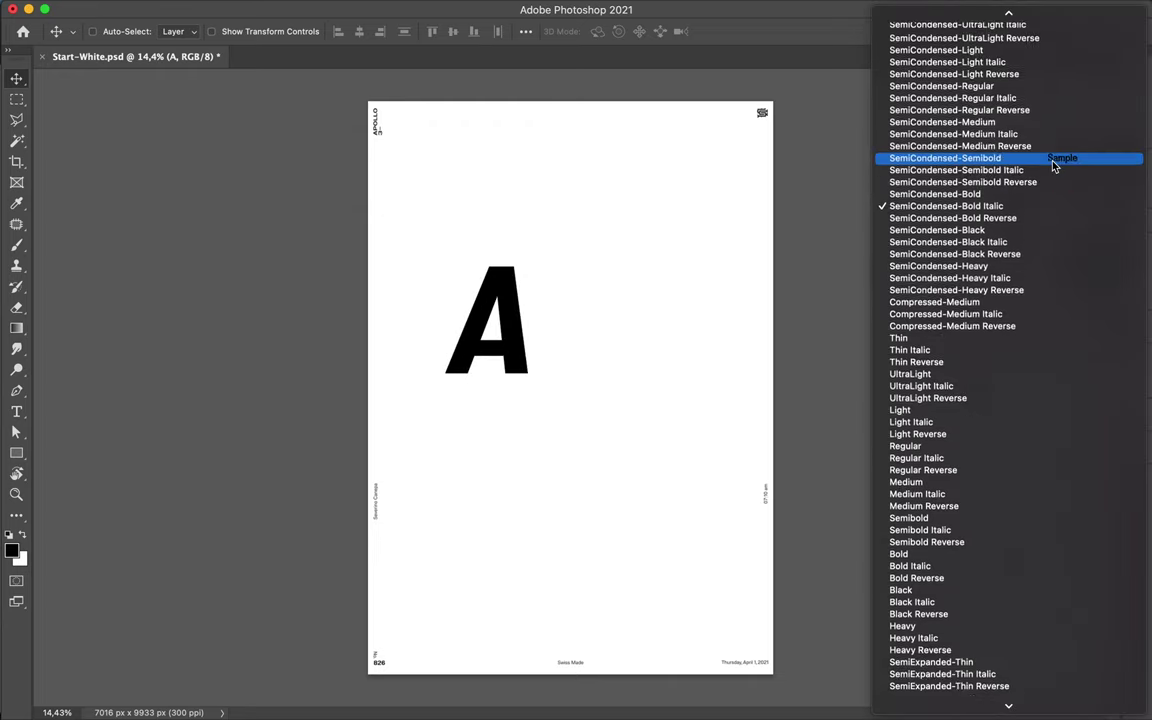
scroll(1051, 162, "up", 10)
left_click(1038, 122)
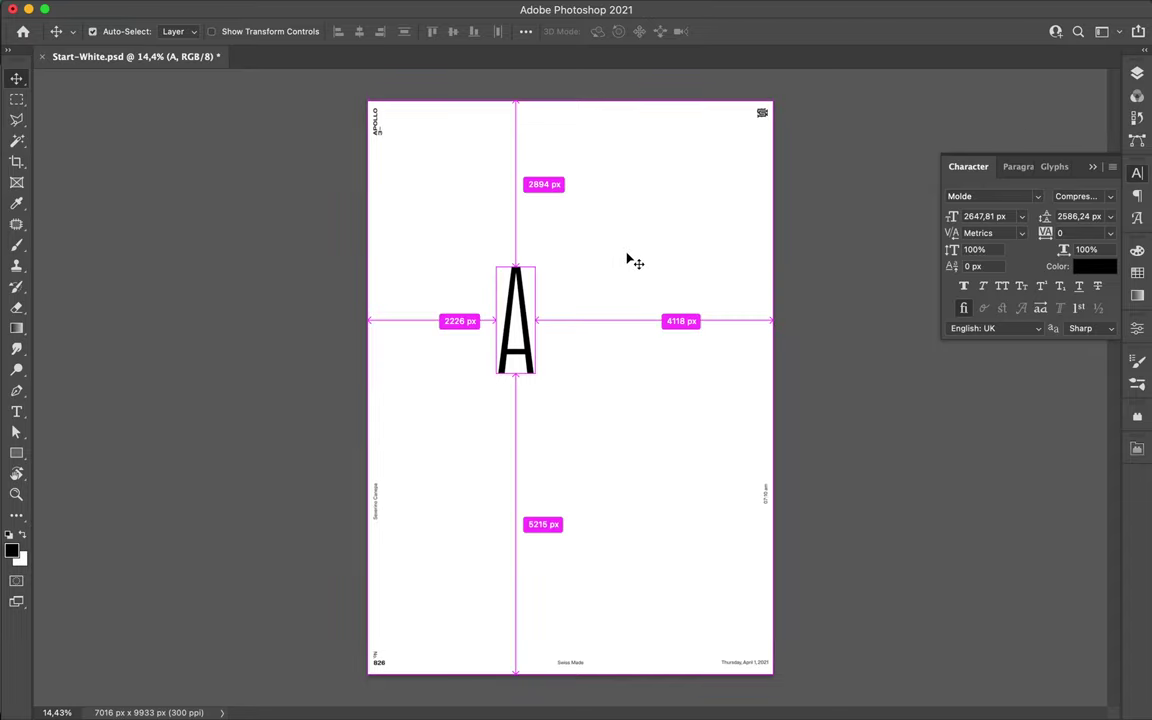
key("ctrl+t")
left_click_drag(495, 230, 673, 270)
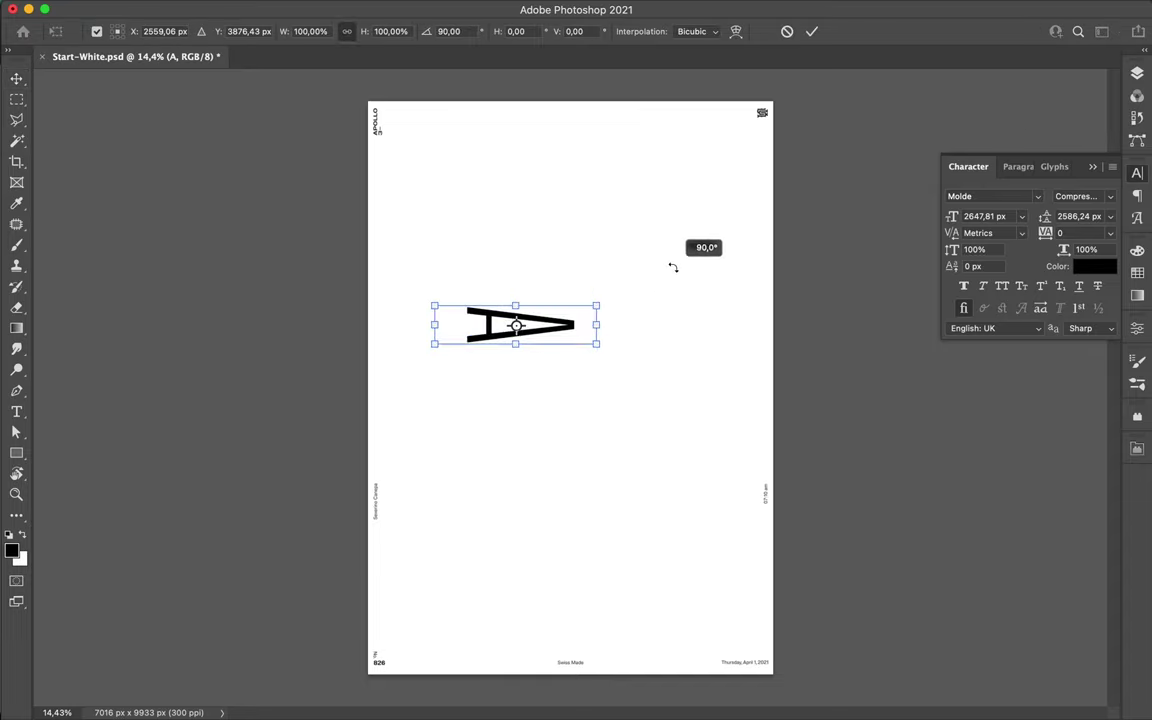
Commit the sideways A at the upper left and Alt-drag a copy to the right.
key("Return")
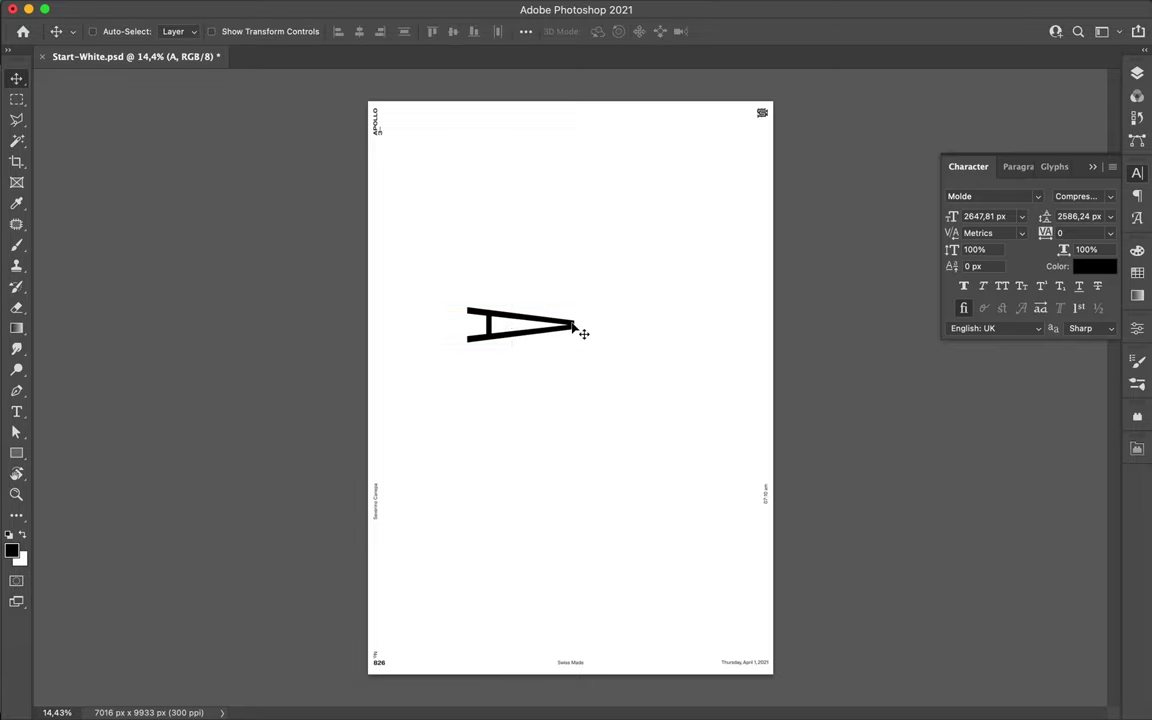
left_click_drag(578, 326, 531, 298)
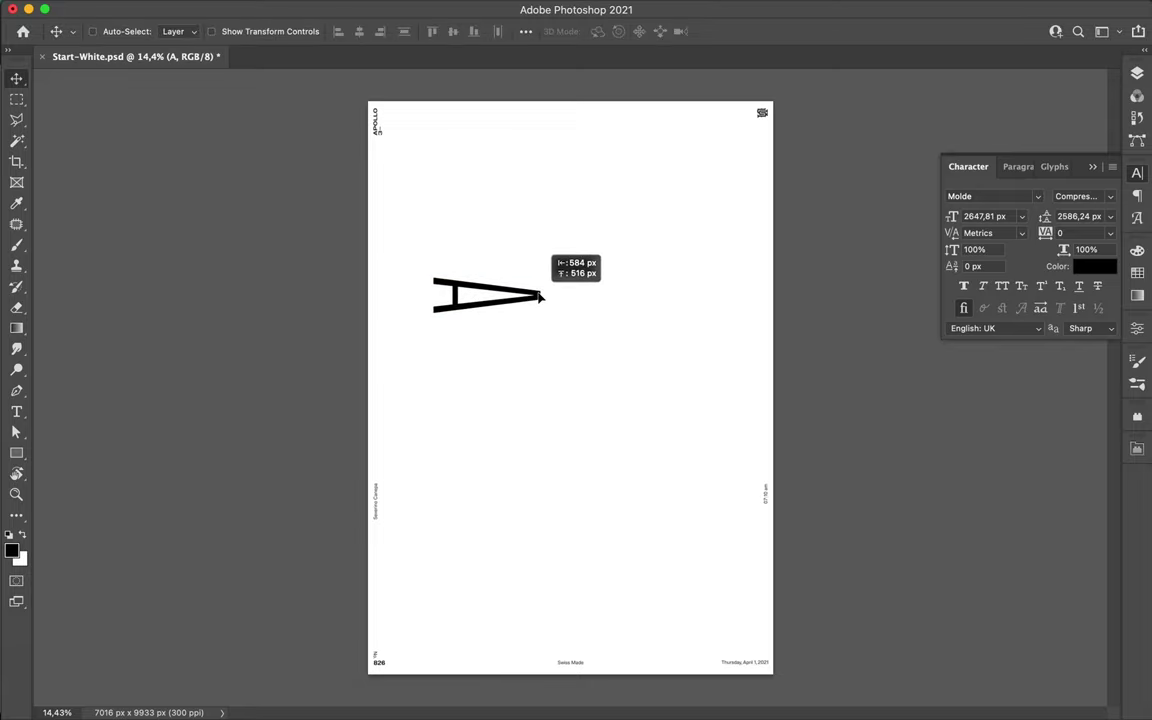
left_click_drag(531, 298, 668, 349)
Rotate the copy 180° and line it up as the mirrored right eye.
key("ctrl+t")
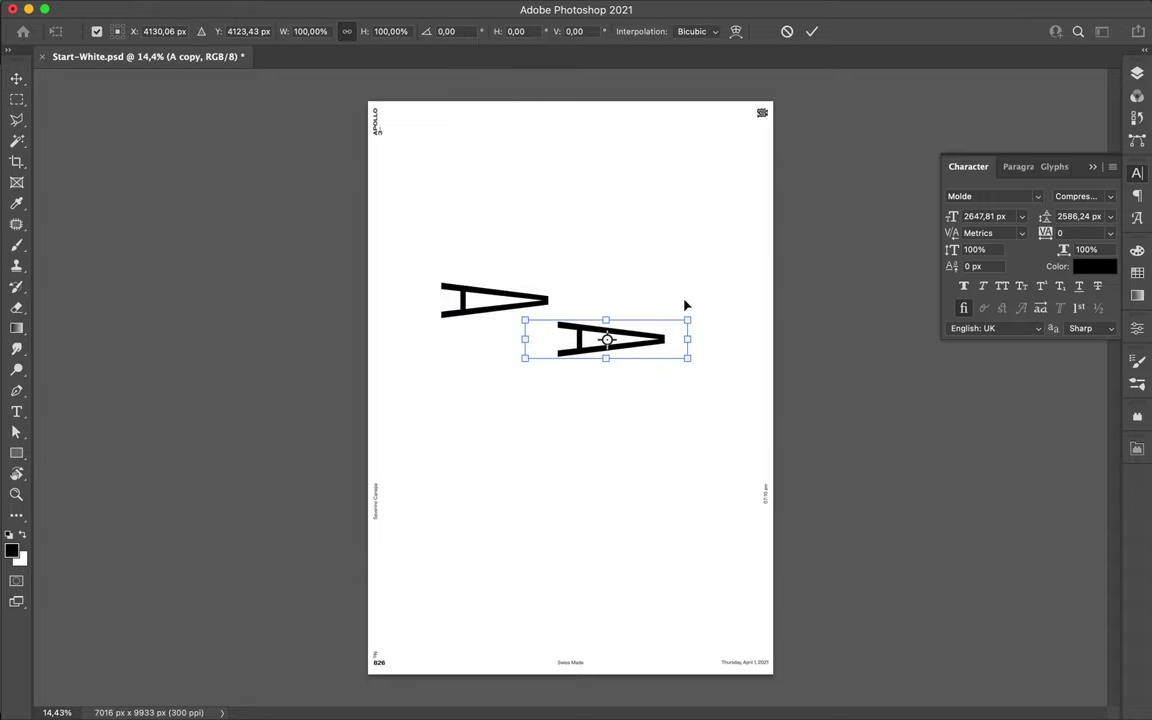
left_click_drag(685, 296, 487, 410)
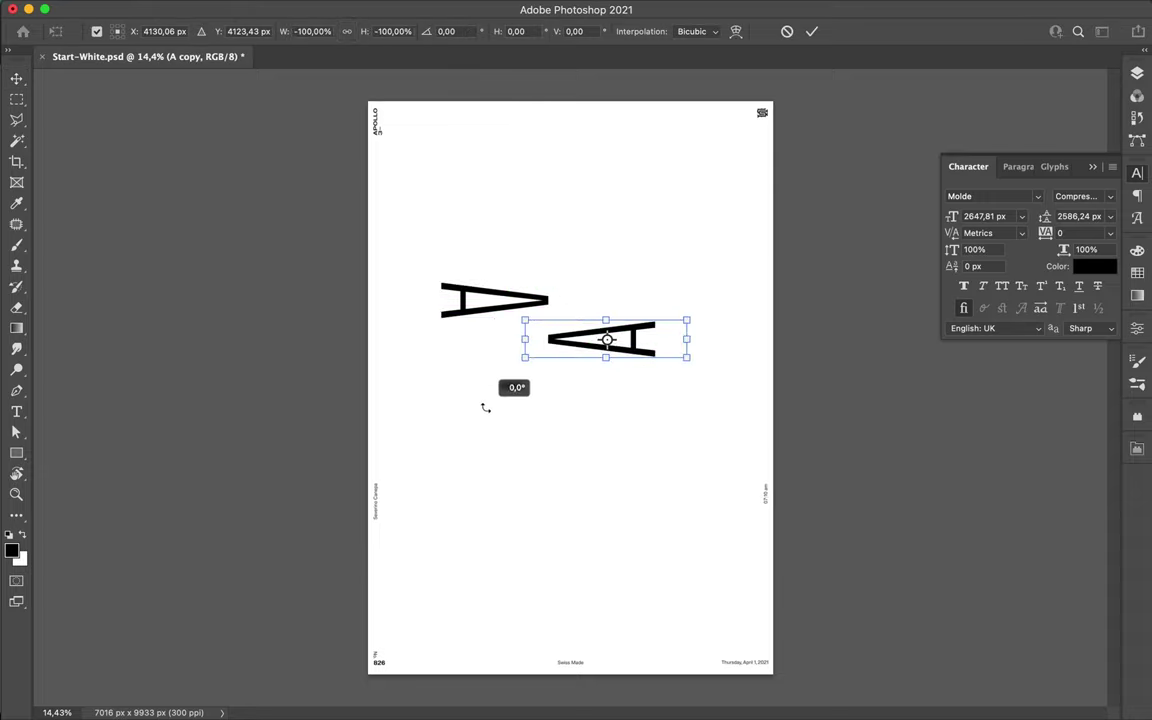
key("Return")
left_click_drag(576, 352, 619, 309)
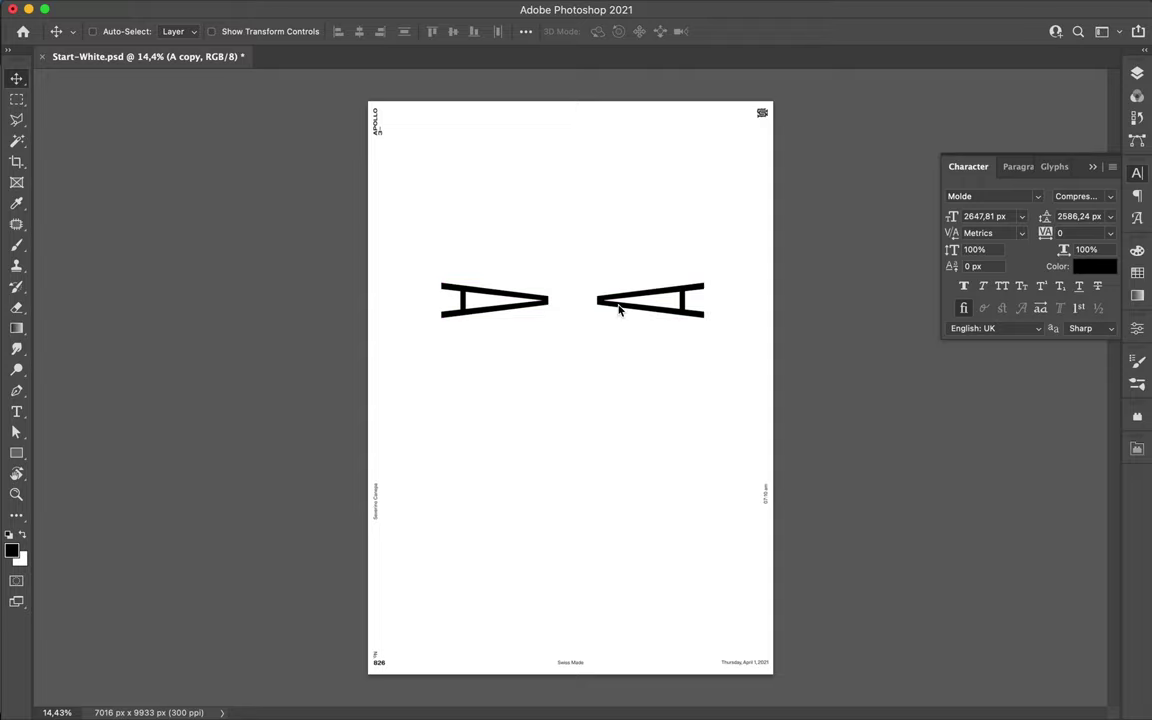
Add an upright A copy between the eyes as the nose, and nudge the right eye outward.
left_click_drag(619, 309, 578, 378)
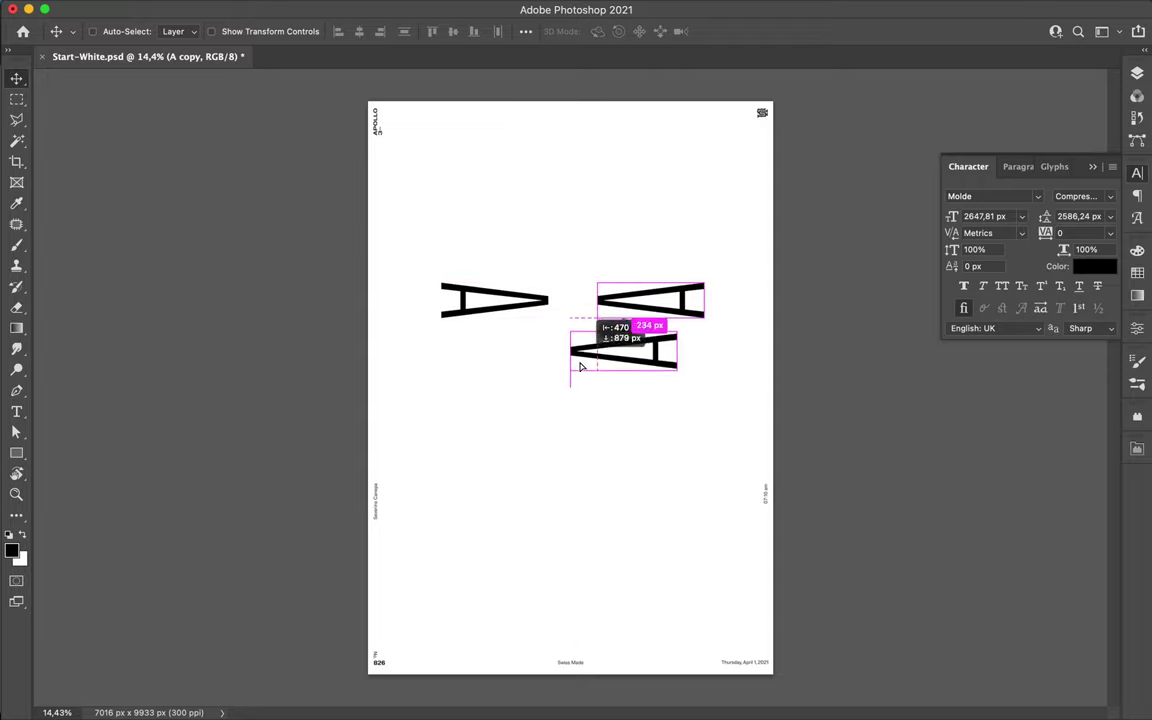
key("ctrl+t")
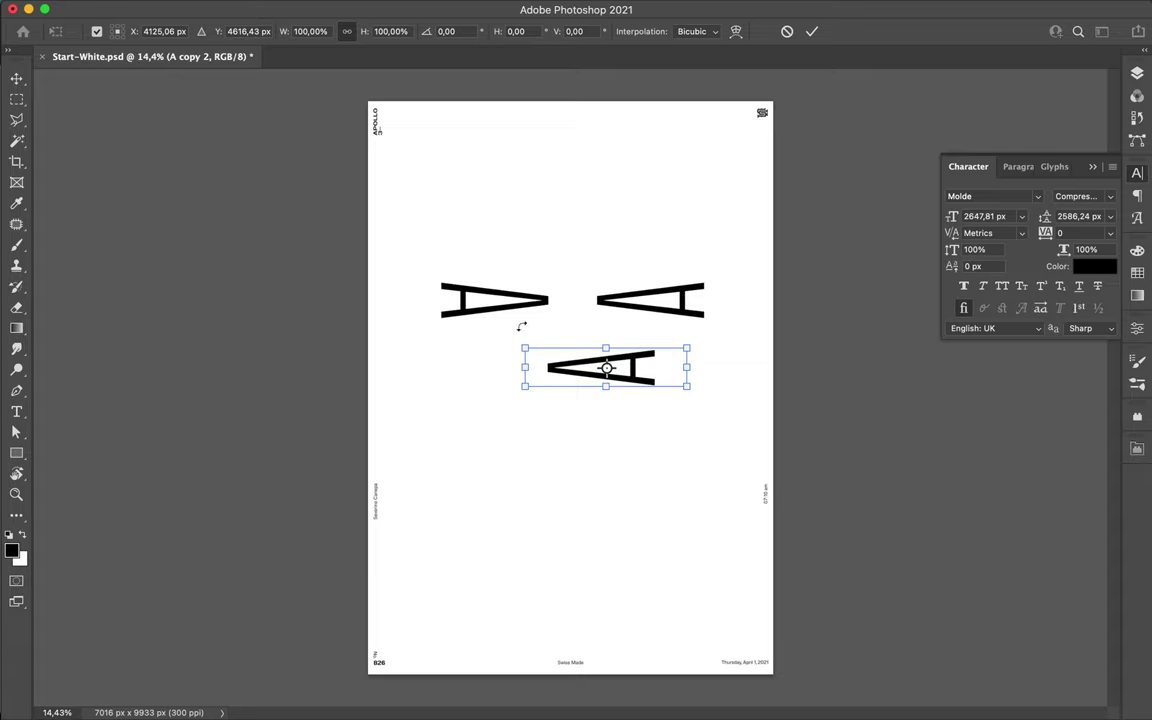
left_click_drag(521, 326, 641, 295)
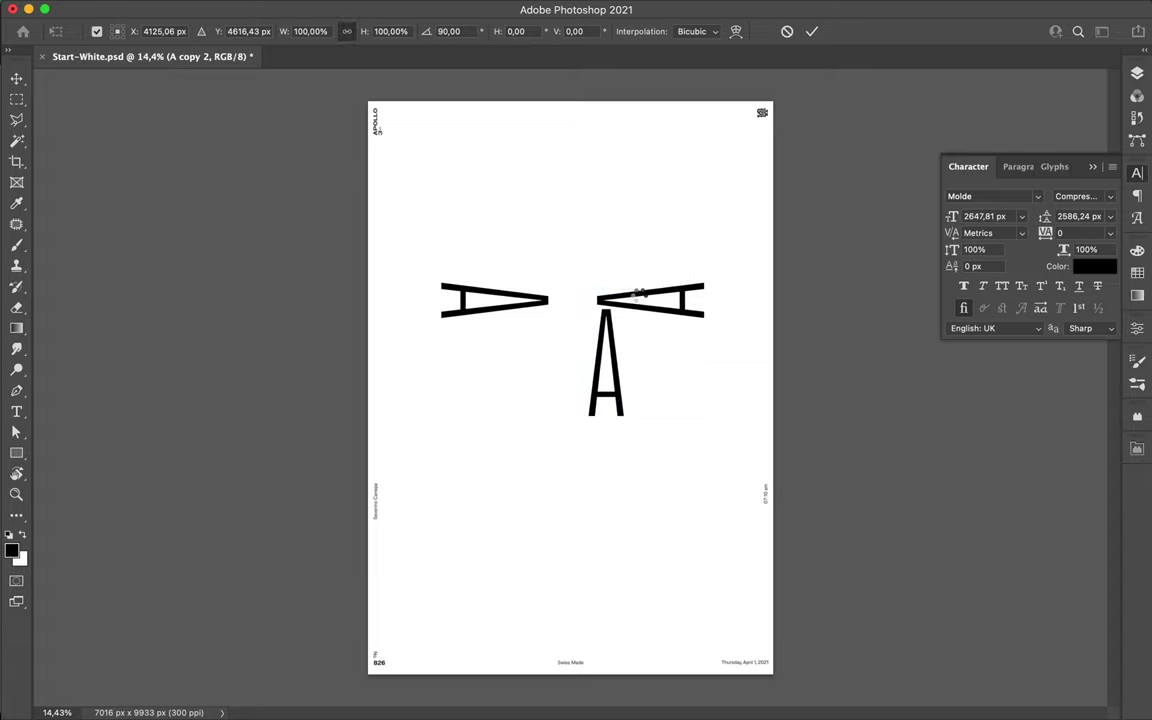
key("Return")
mouse_move(622, 342)
left_mouse_down()
mouse_move(572, 345)
mouse_move(579, 309)
mouse_move(563, 346)
mouse_move(596, 347)
left_mouse_up()
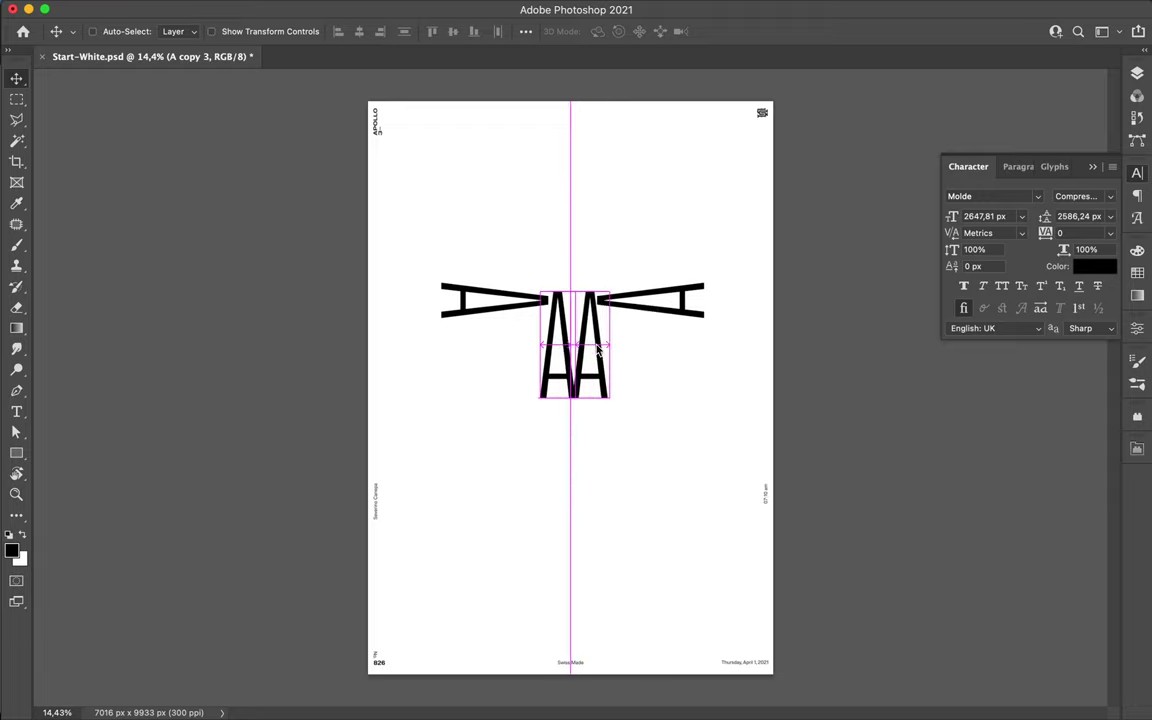
left_click(635, 311, "ctrl")
left_click_drag(635, 311, 641, 311)
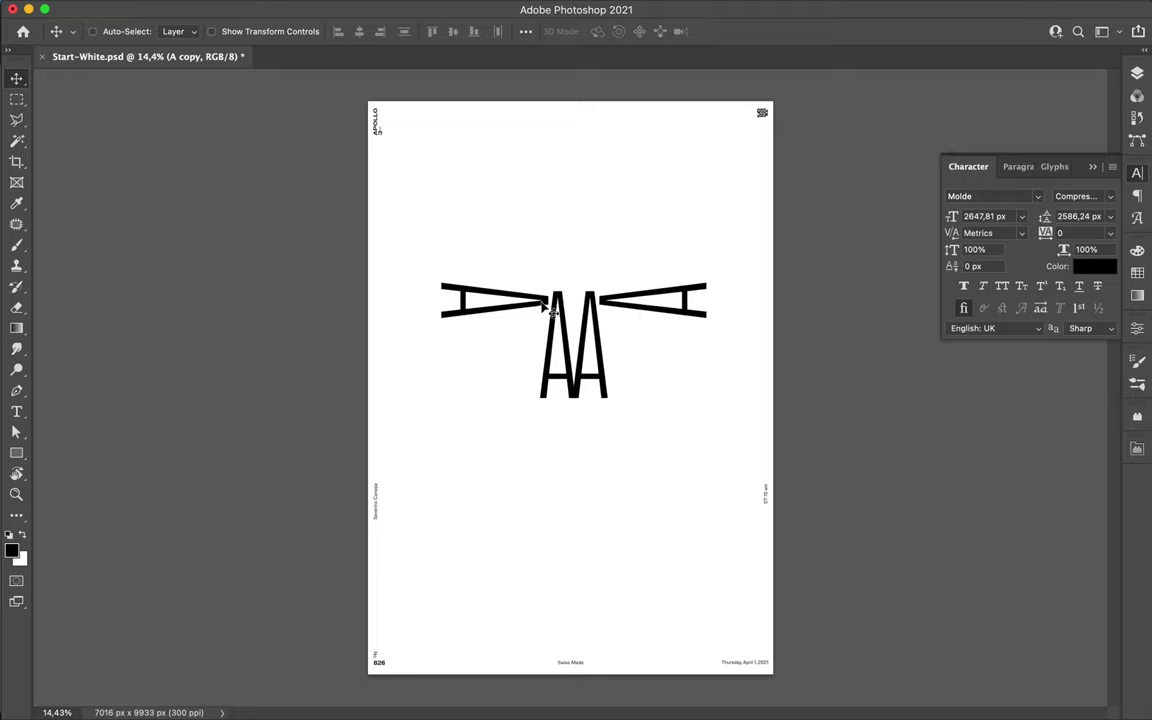
Duplicate the AA nose, move the copy lower, and rotate it 180° upside down.
key("ctrl+j")
key("ctrl+alt+a")
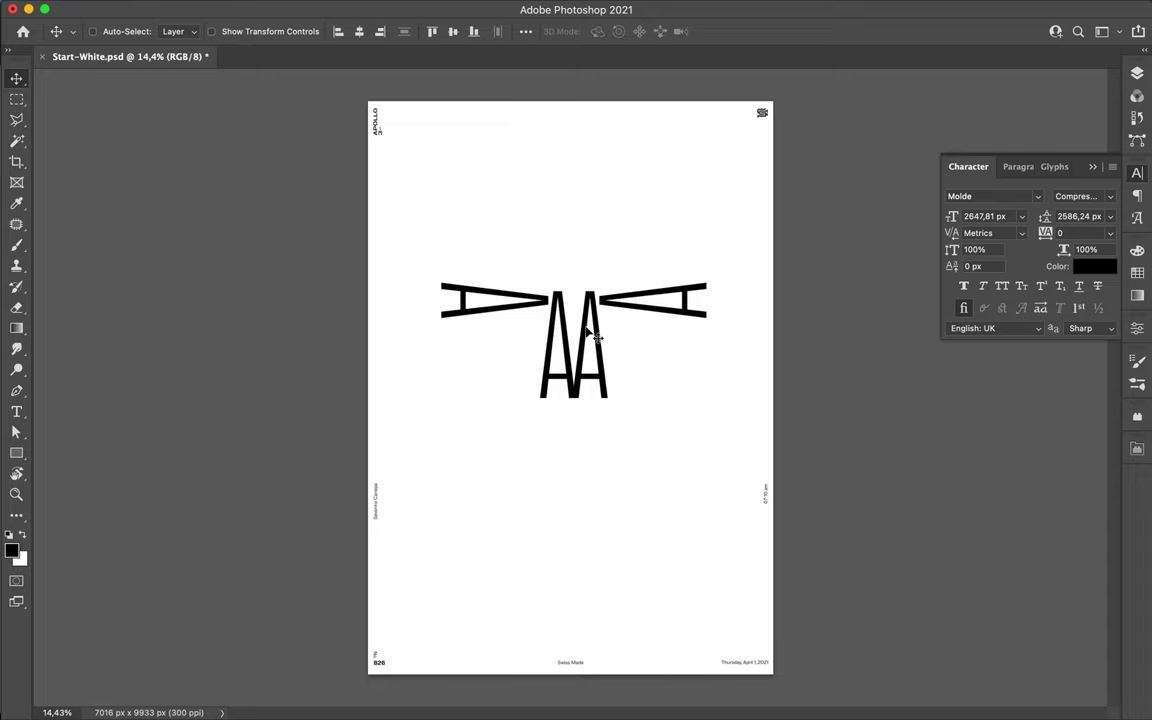
left_click_drag(588, 332, 543, 473)
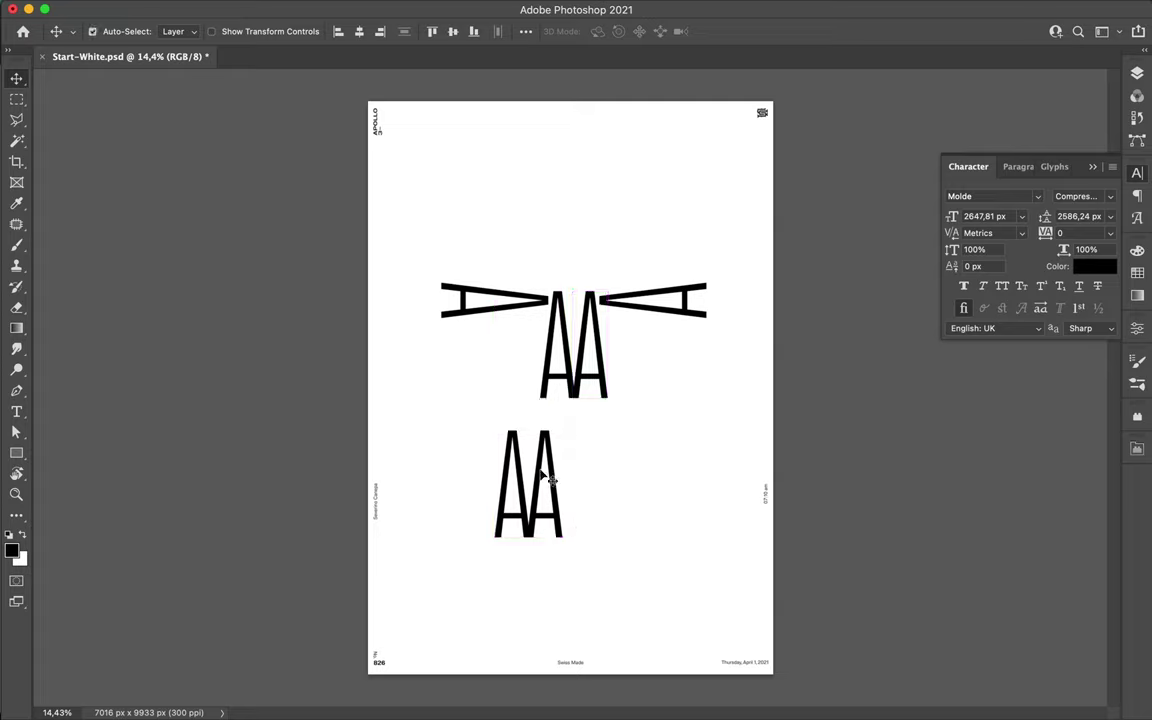
key("ctrl+t")
left_click_drag(487, 413, 562, 556)
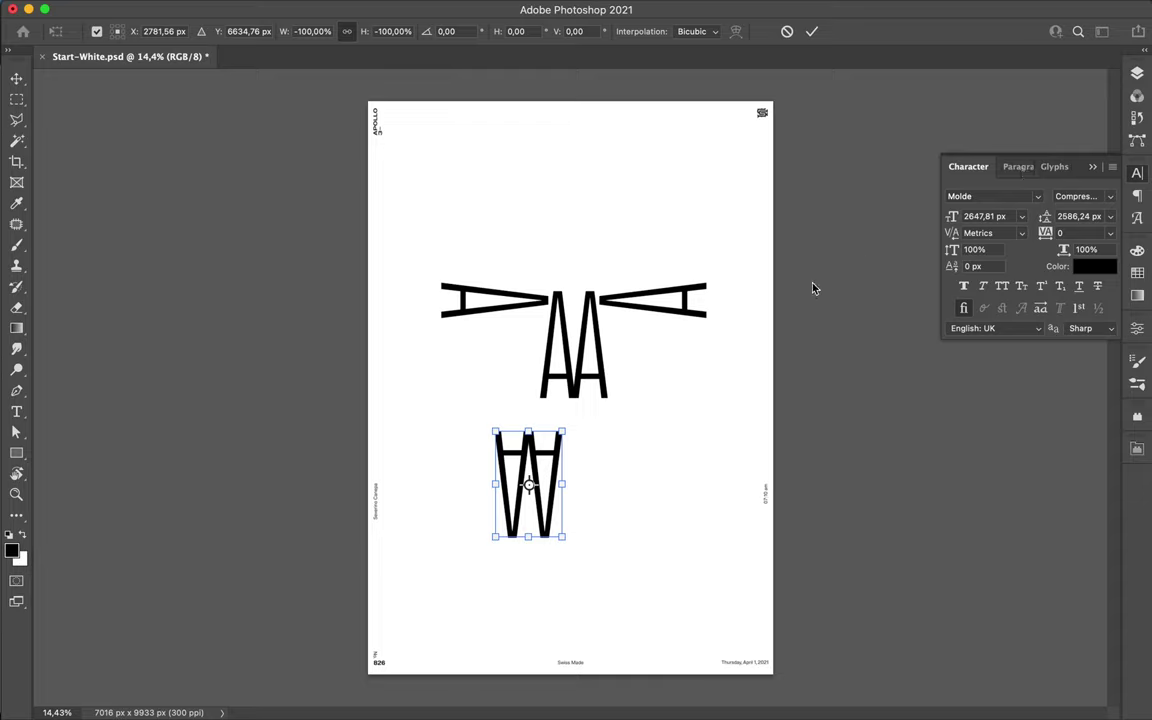
left_click(1114, 197)
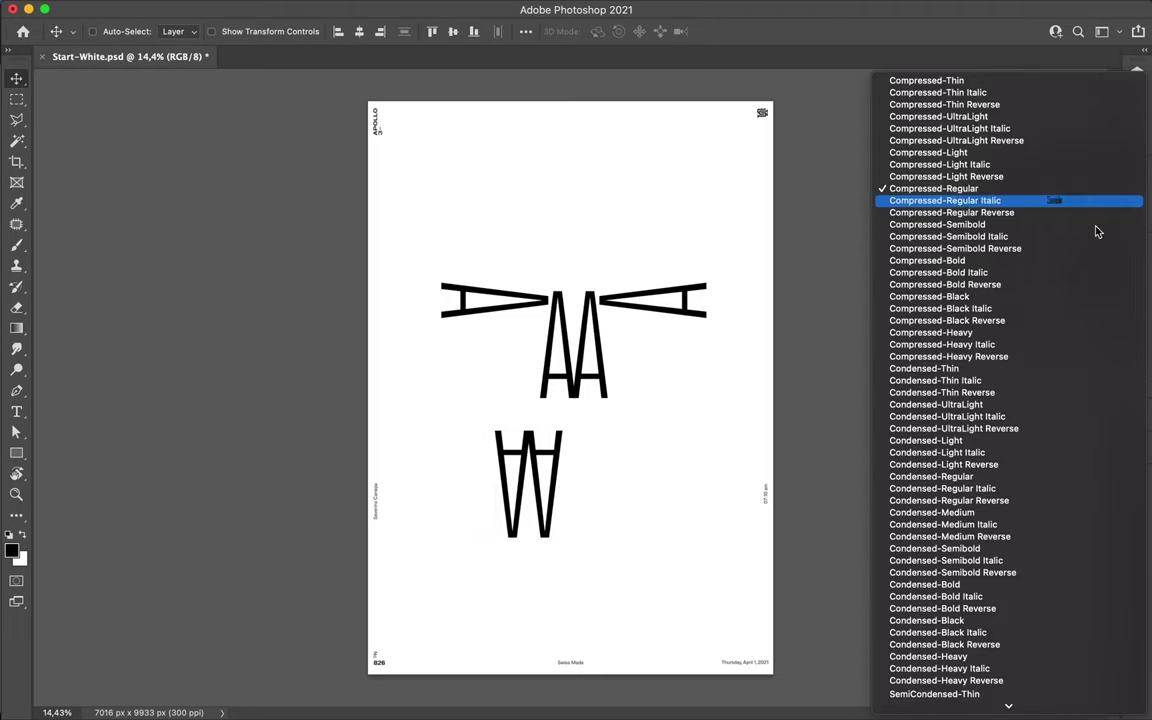
Give the inverted A pair a thinner Molde Expanded style and start scaling it to about 41%.
scroll(980, 283, "down", 10)
scroll(980, 283, "down", 10)
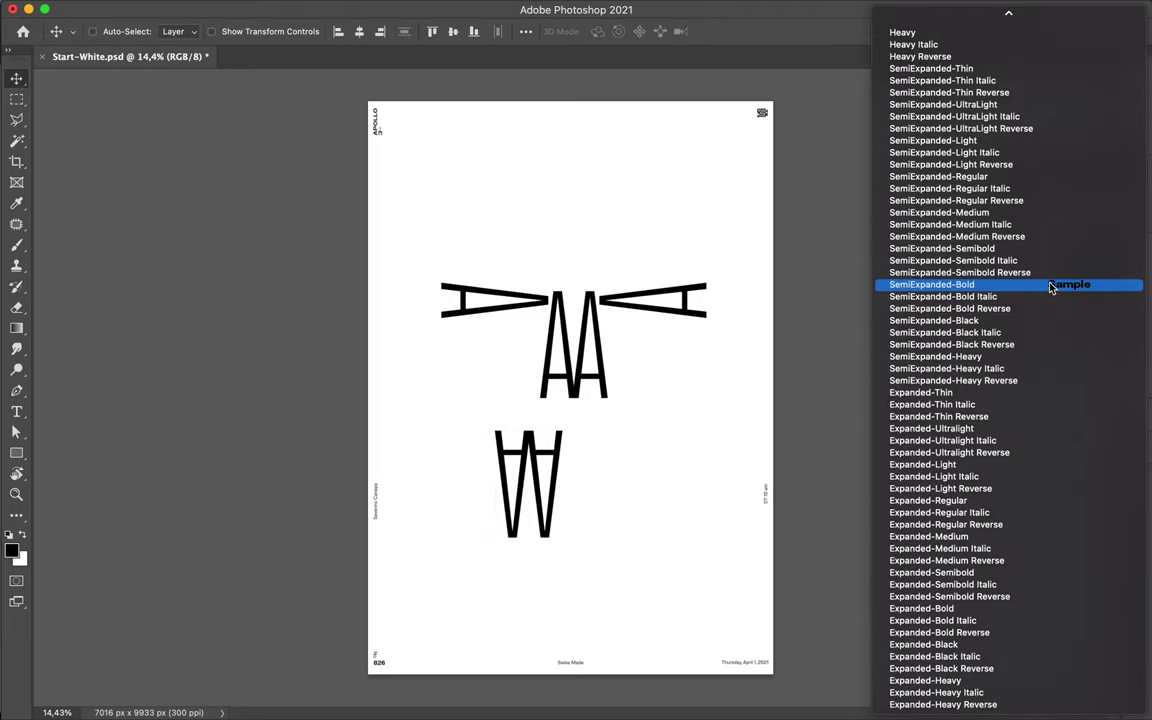
left_click(985, 464)
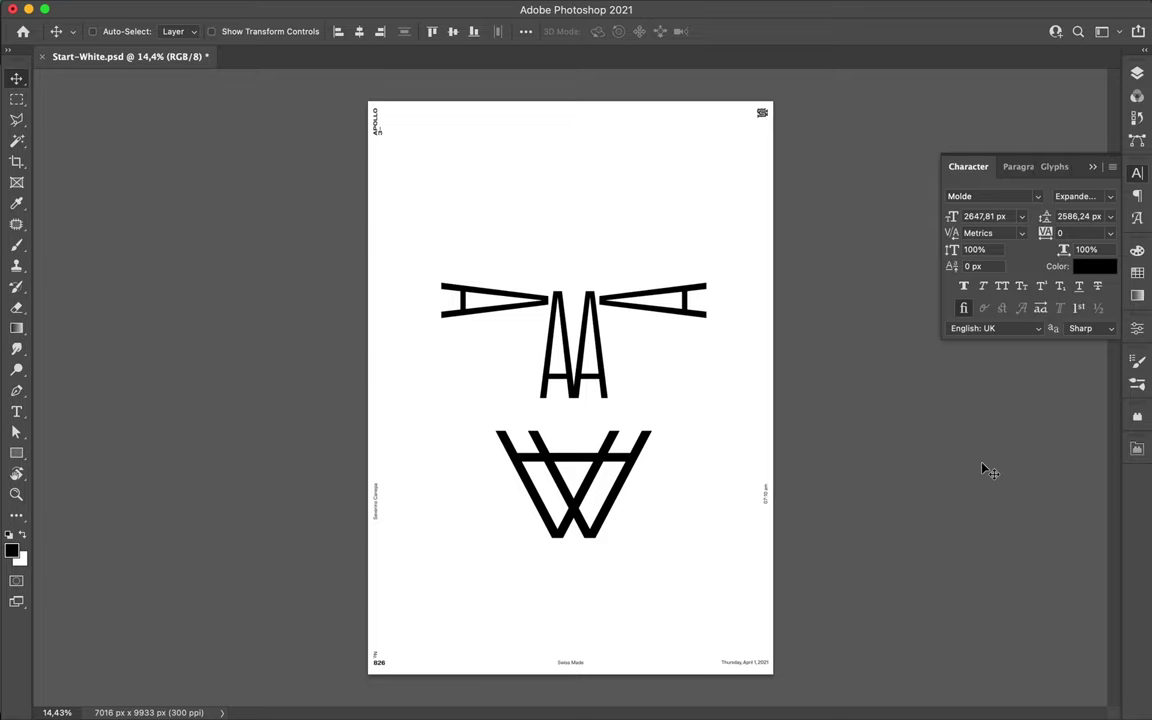
left_click(1095, 193)
key("Up")
key("Up")
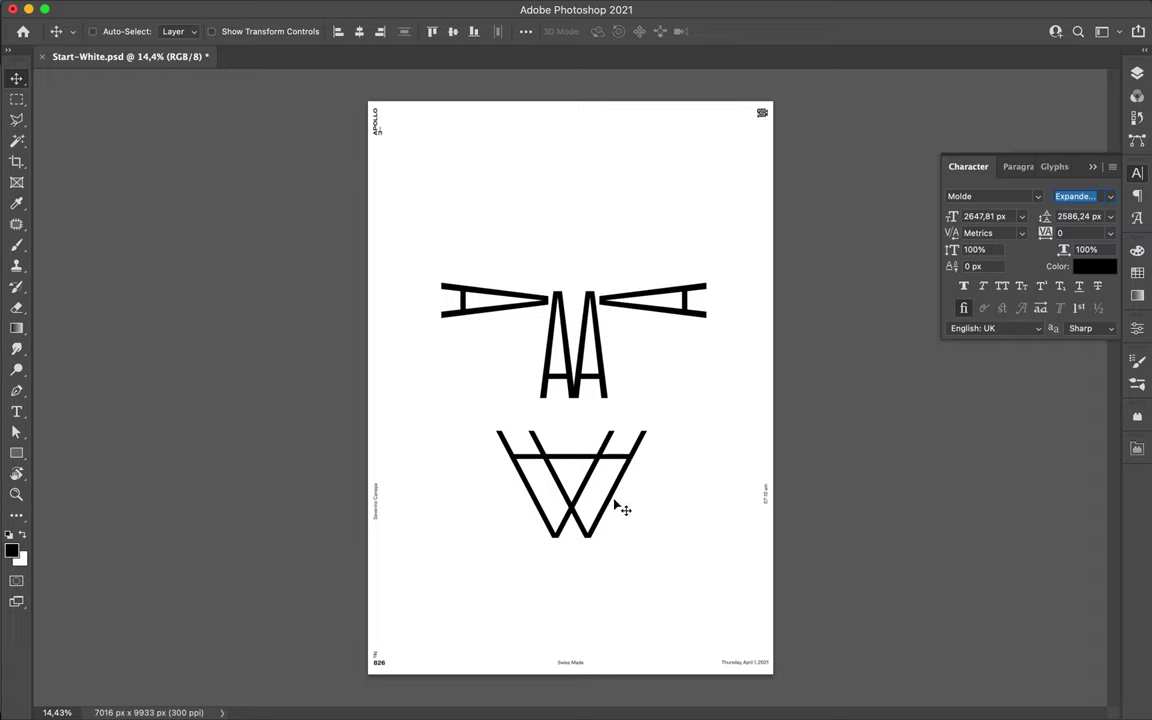
key("ctrl+t")
left_click_drag(574, 538, 574, 477)
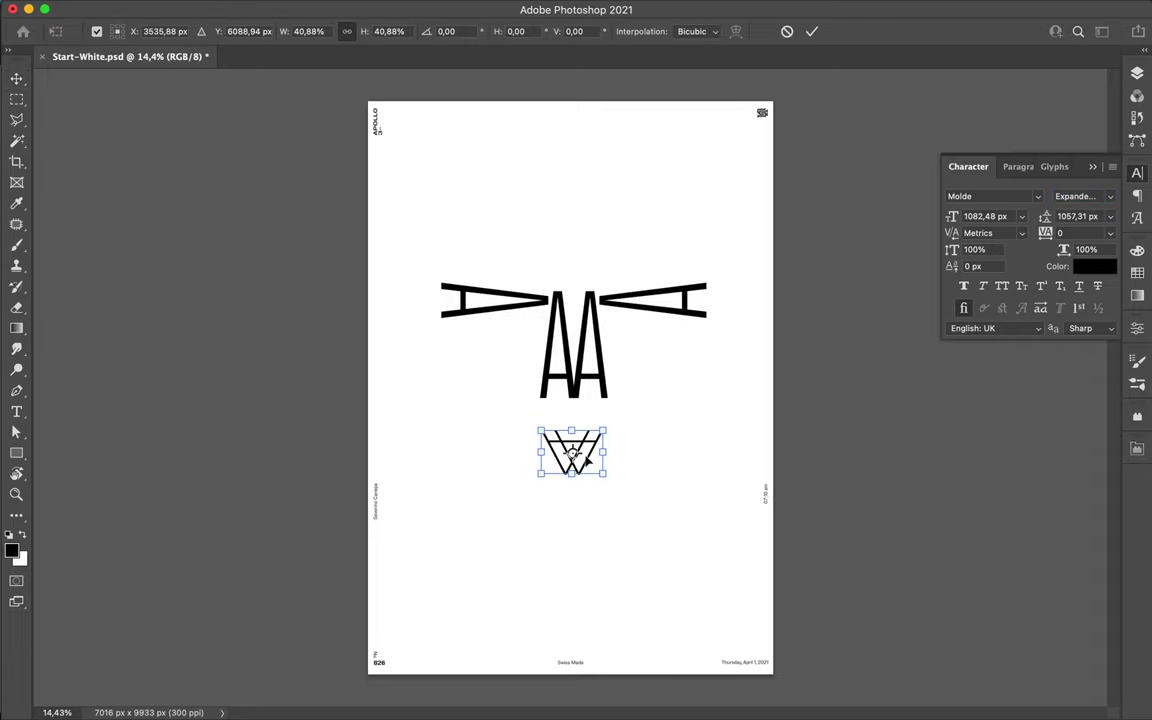
Commit the W at 40.88% and place a copy right beside it.
key("Return")
left_click_drag(589, 461, 571, 457)
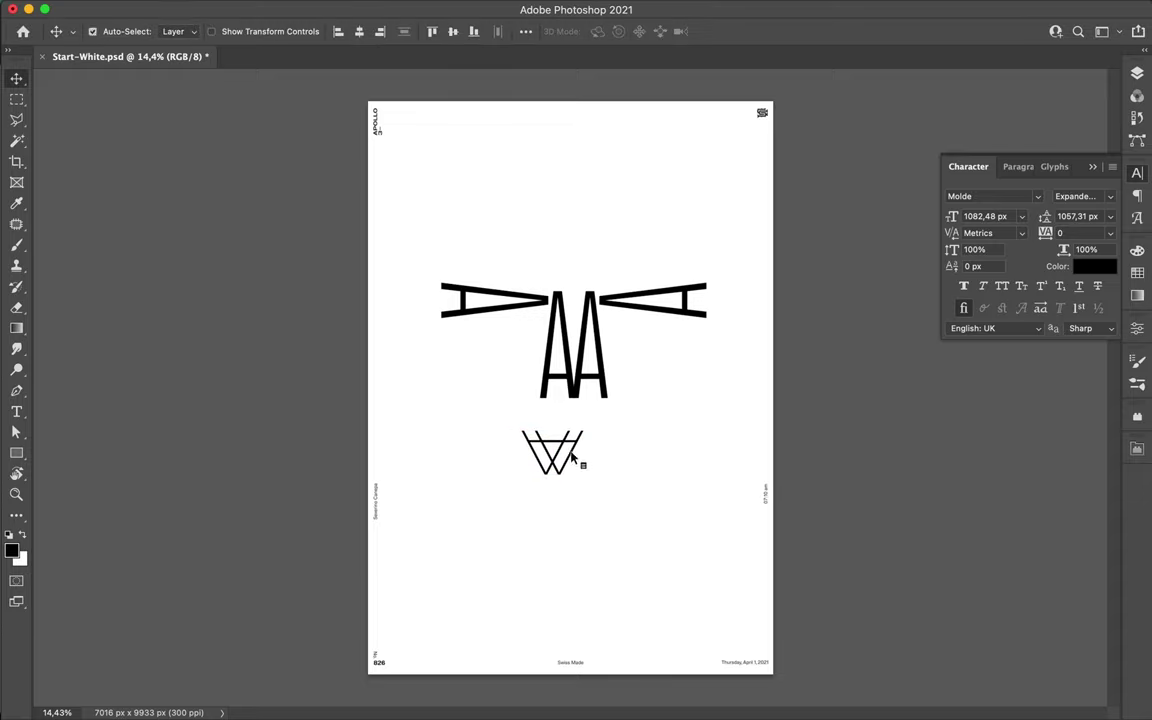
left_click_drag(573, 459, 622, 453)
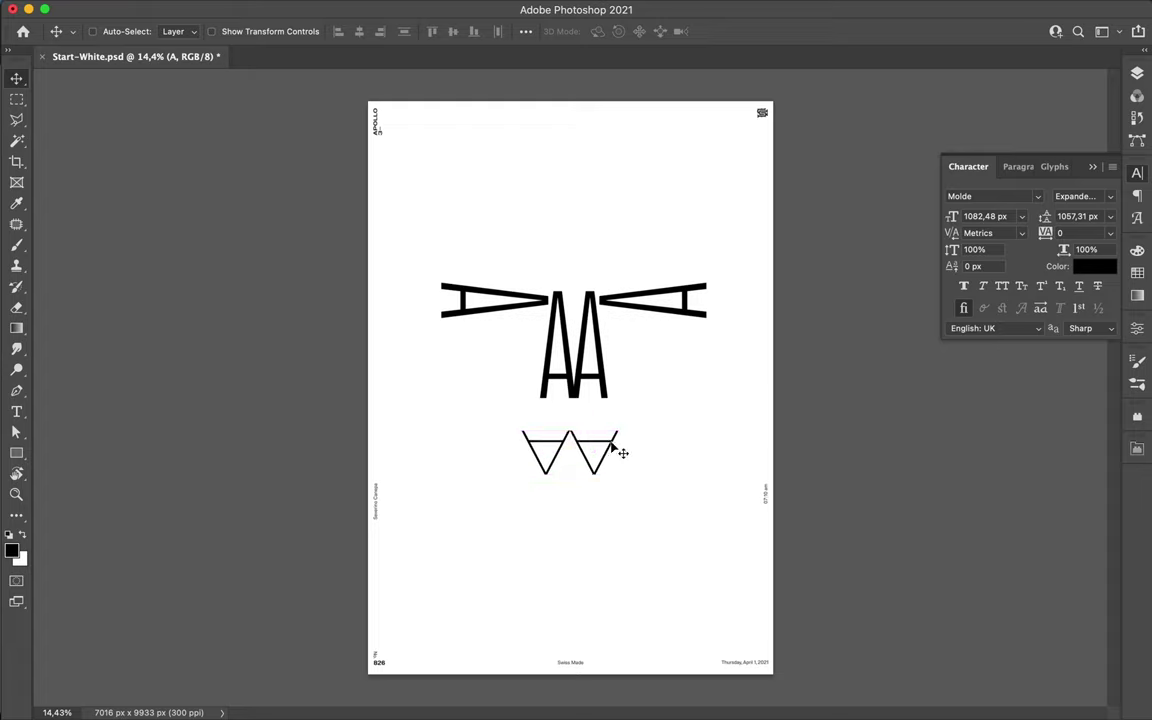
key("shift+Left")
key("shift+Left")
Select both Ws and centre the four-A row under the nose.
key("ctrl")
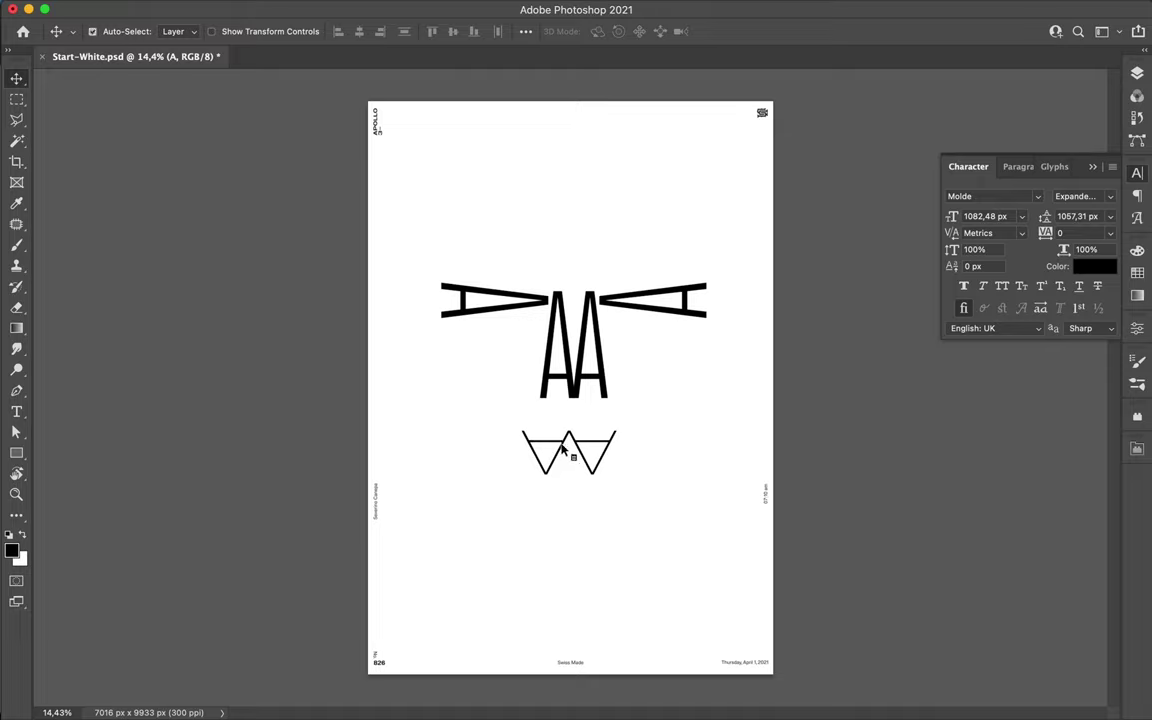
left_click(577, 447, "shift")
left_click_drag(577, 447, 533, 443)
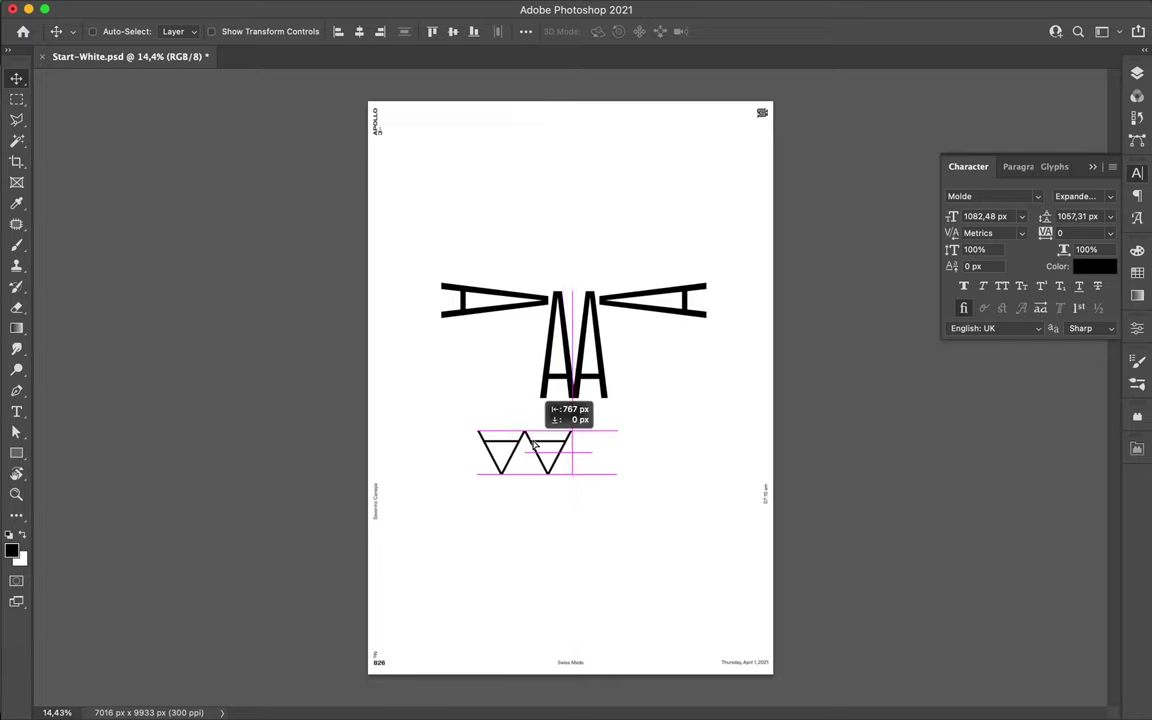
left_click_drag(535, 444, 625, 447)
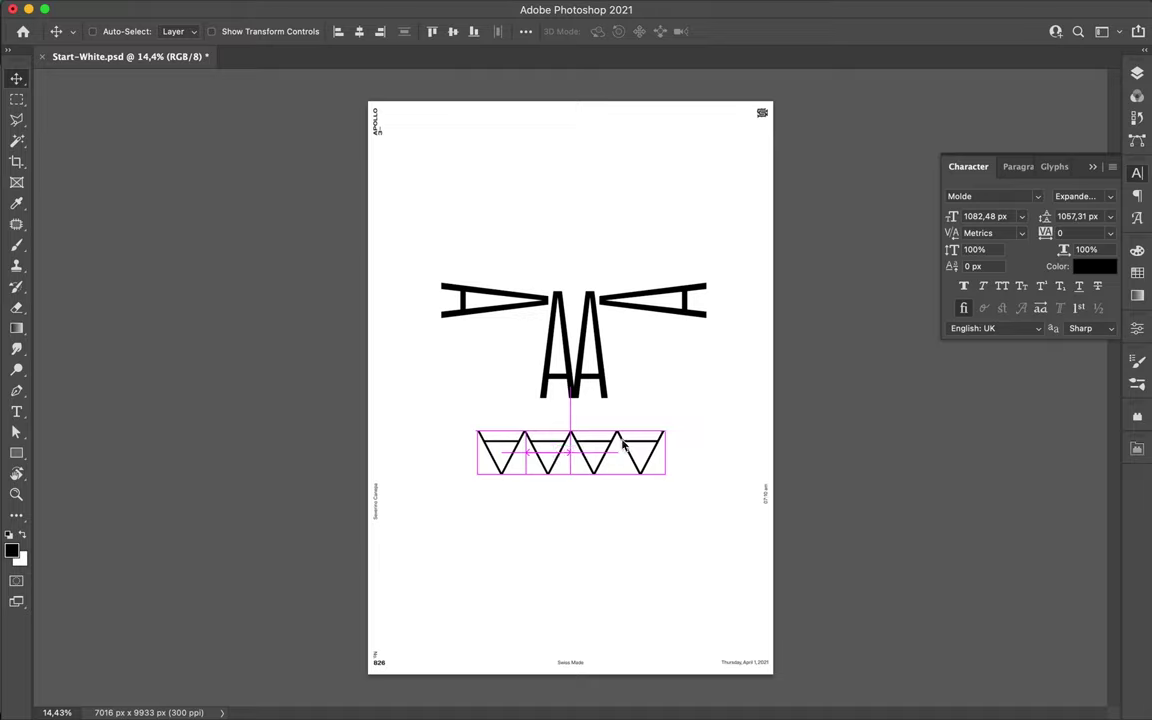
key("ctrl+plus")
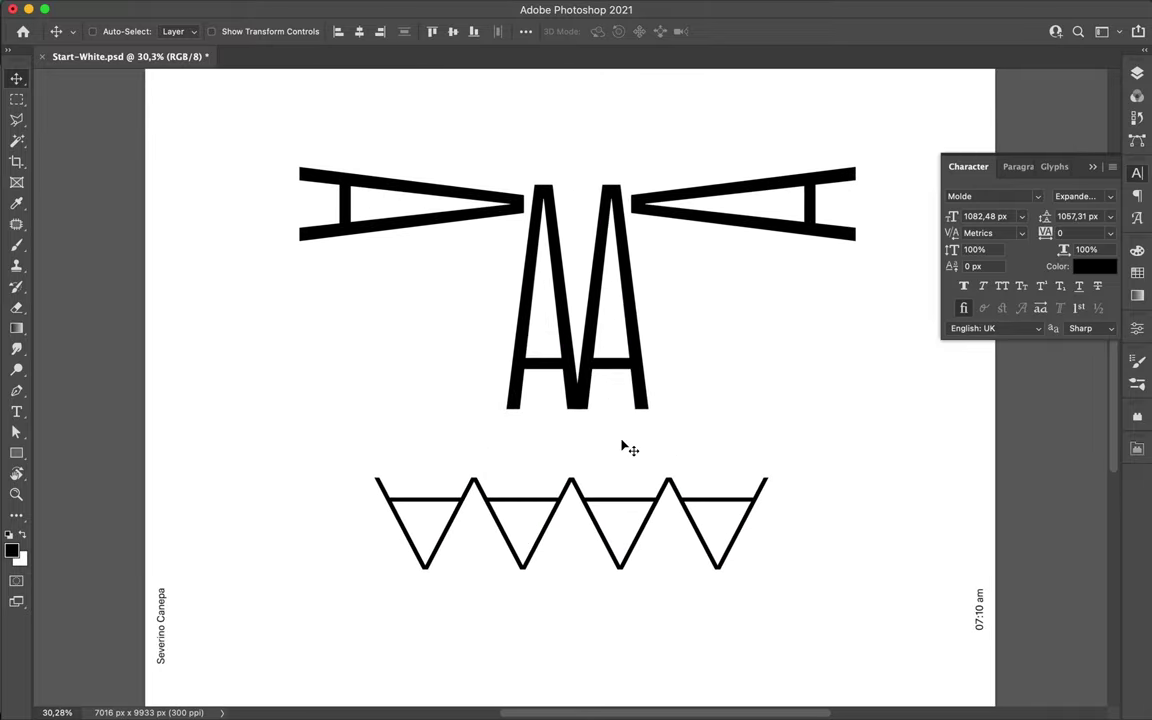
Select the four inverted-A layers in the Layers panel and Alt-drag a copy lower.
key("ctrl+minus")
key("ctrl+minus")
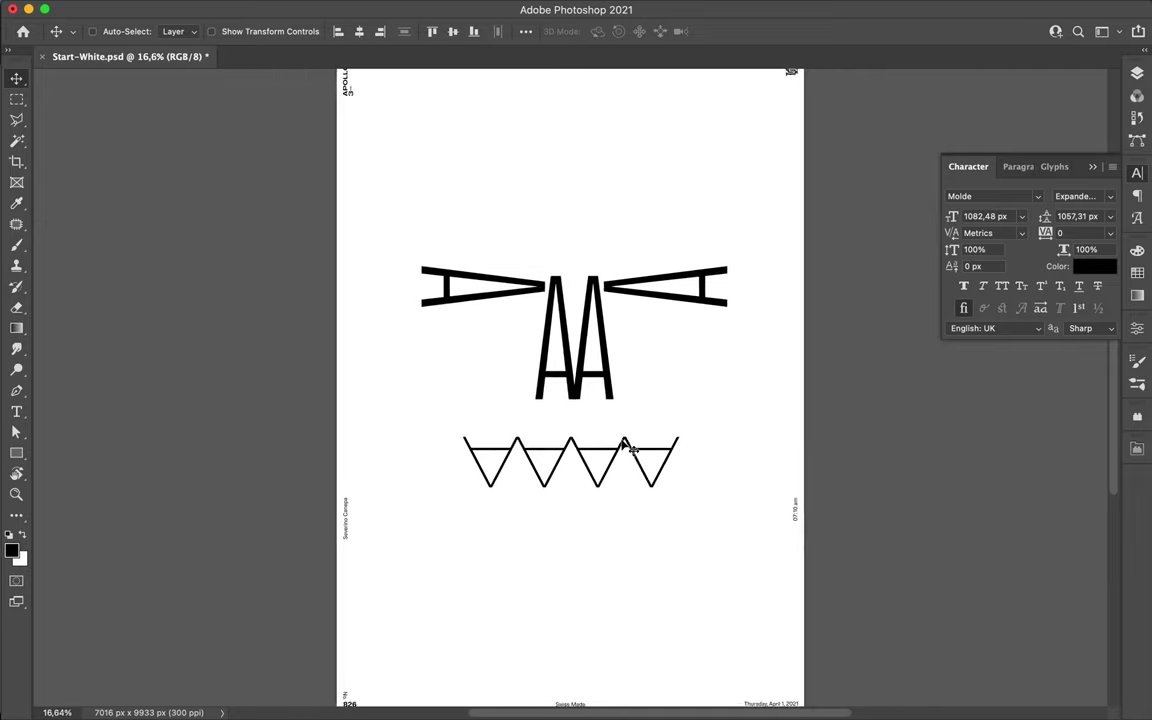
scroll(630, 450, "down", 1)
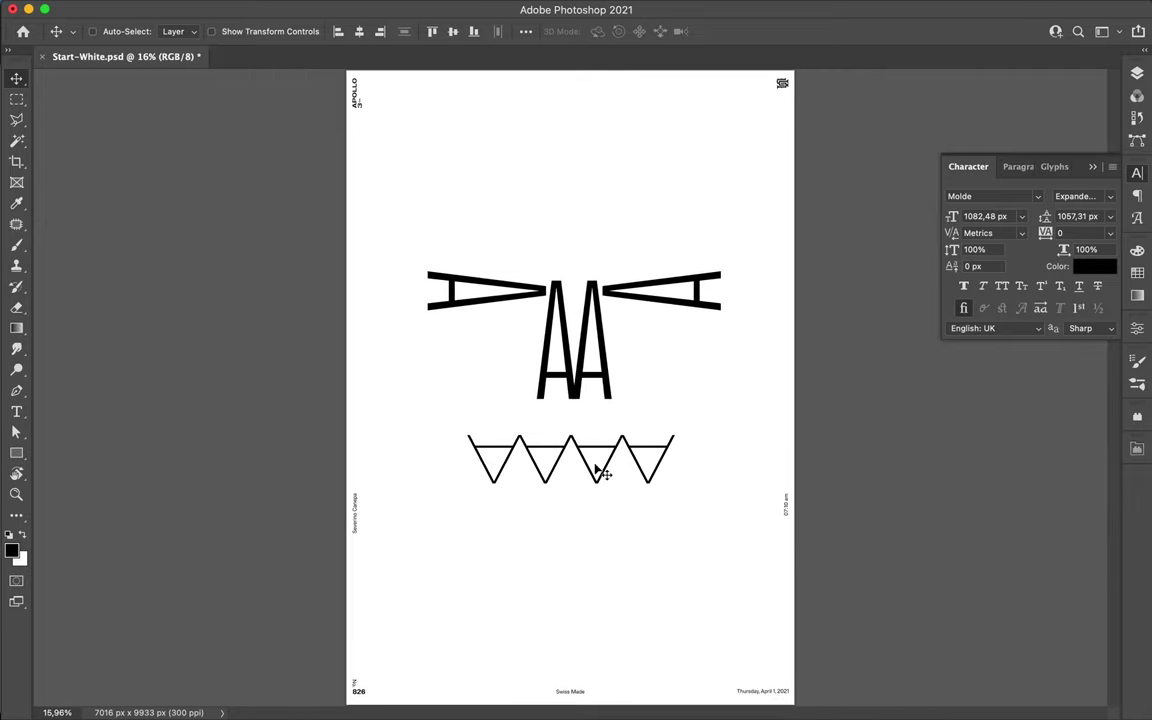
key("F7")
left_click(1014, 558)
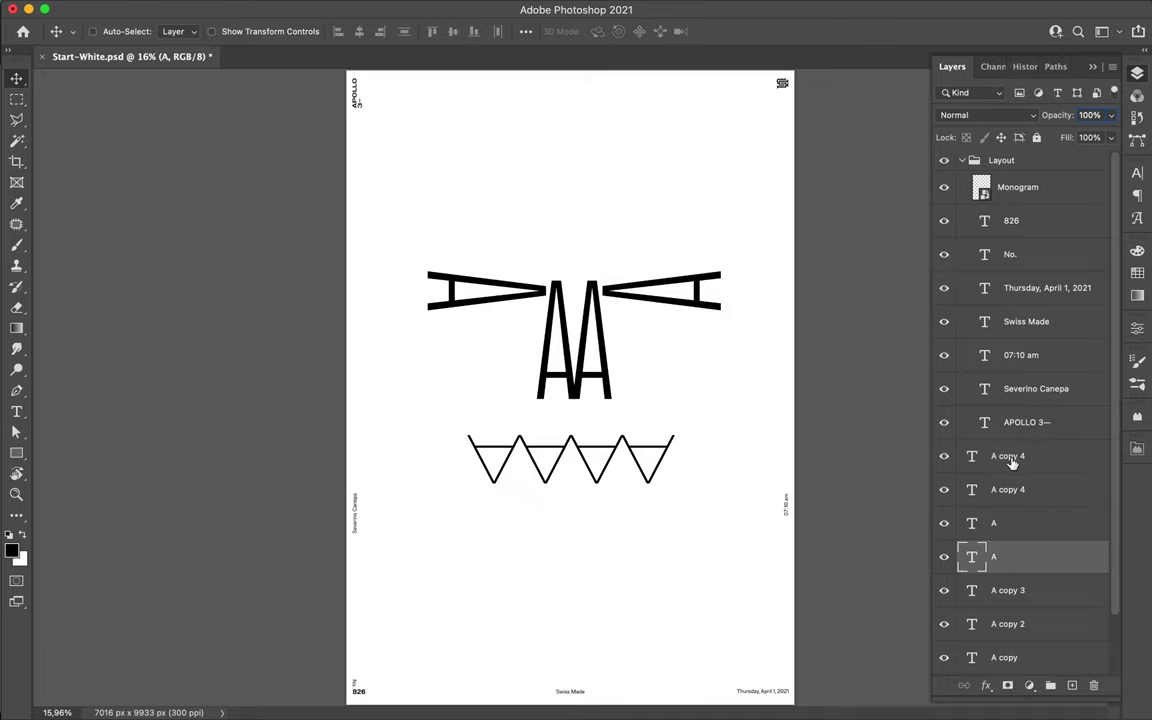
left_click(1013, 460, "shift")
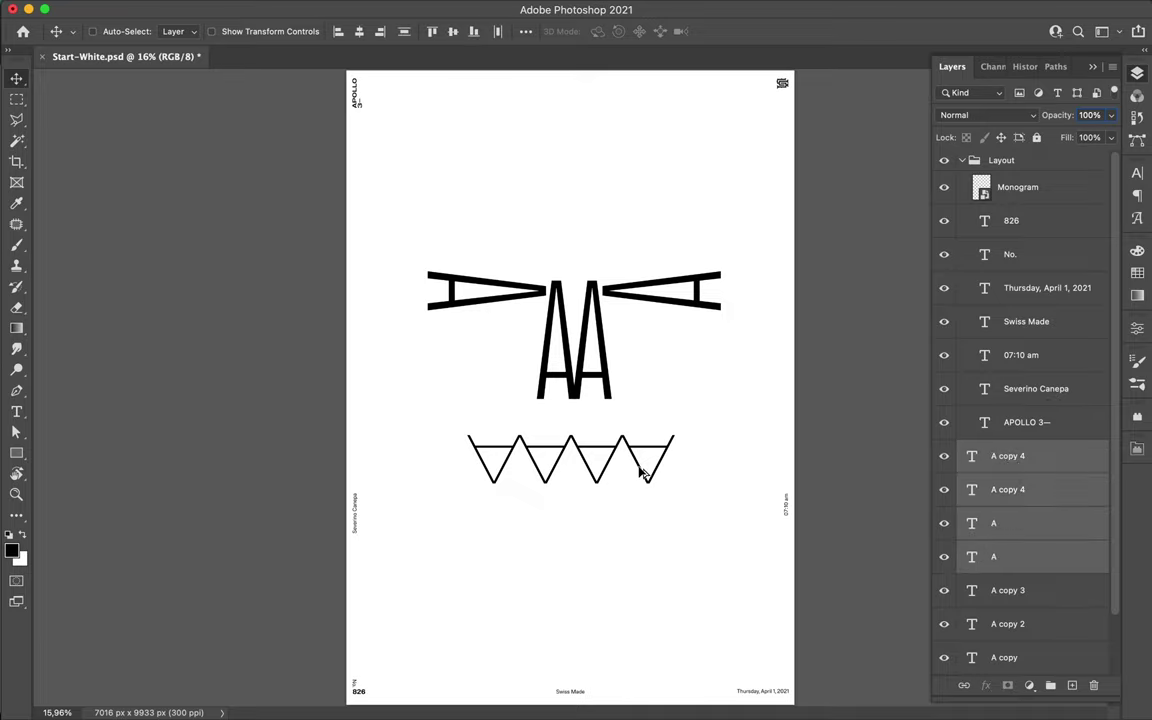
left_click_drag(640, 544, 630, 610)
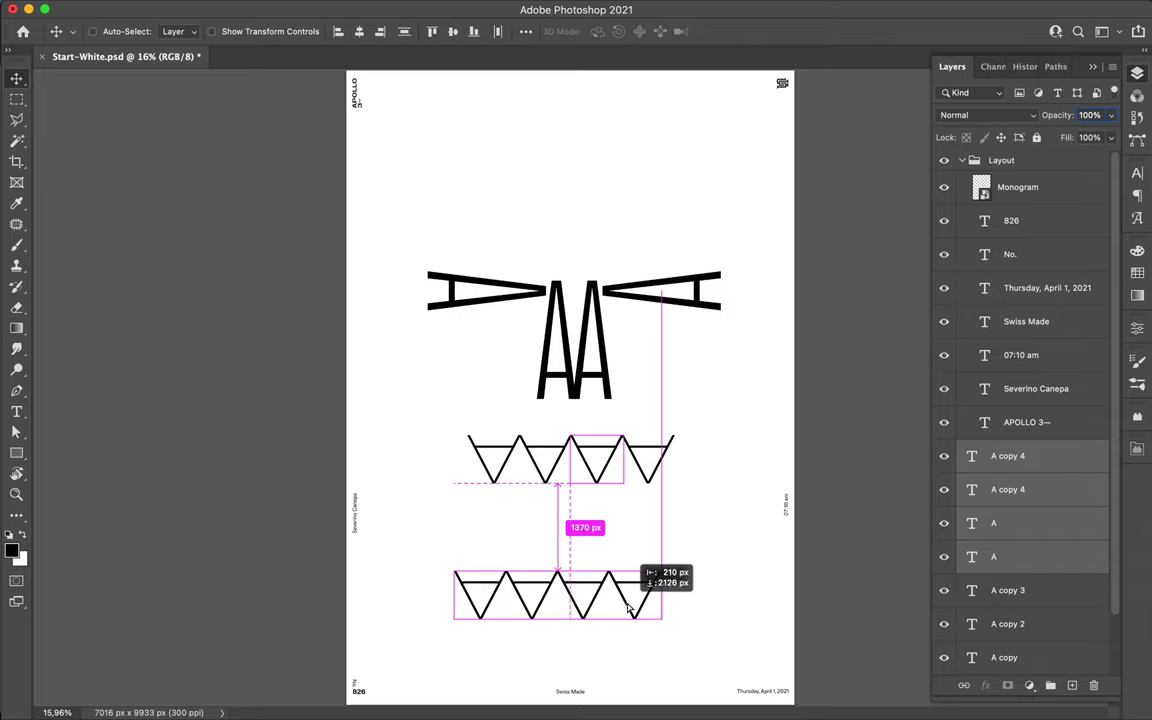
Rotate the lower row 180°, interlock it beneath the top row, and group it as Group 1.
key("ctrl+t")
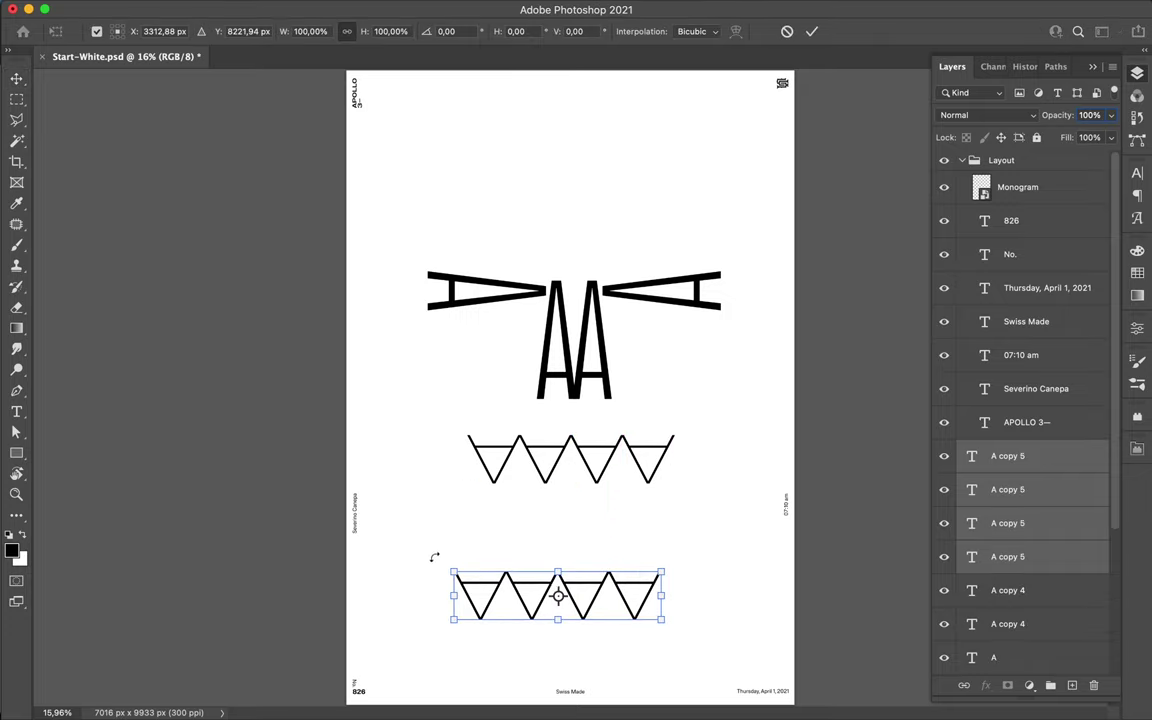
left_click_drag(442, 550, 743, 652)
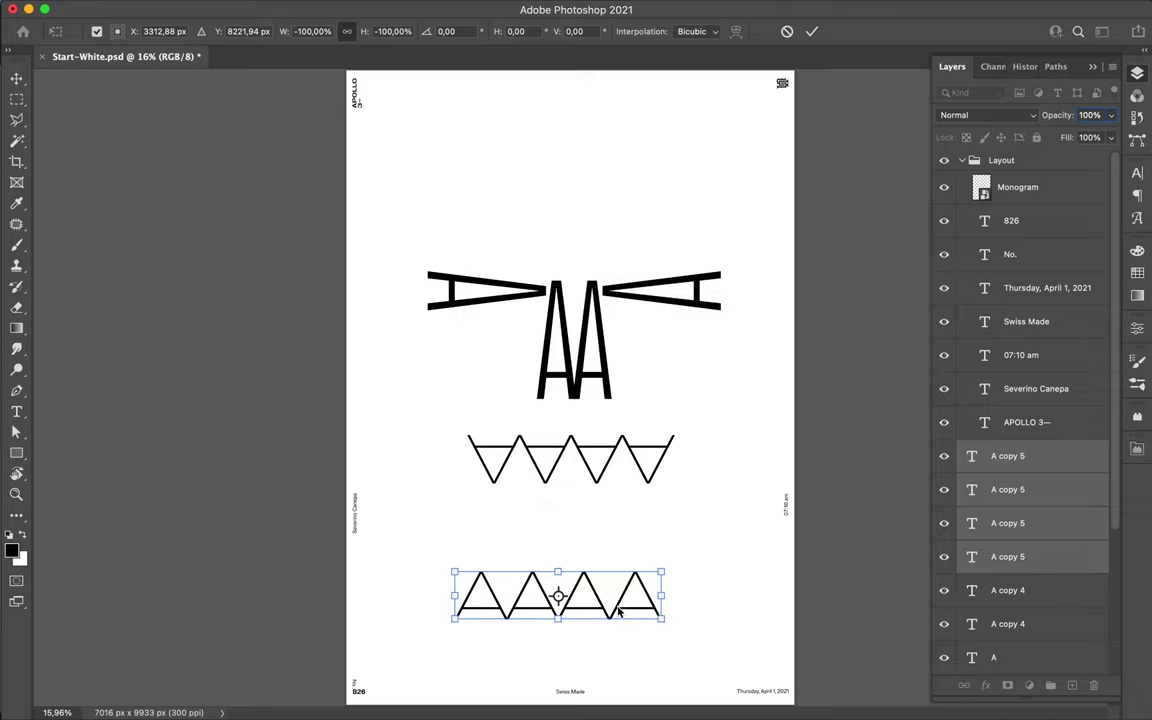
key("Return")
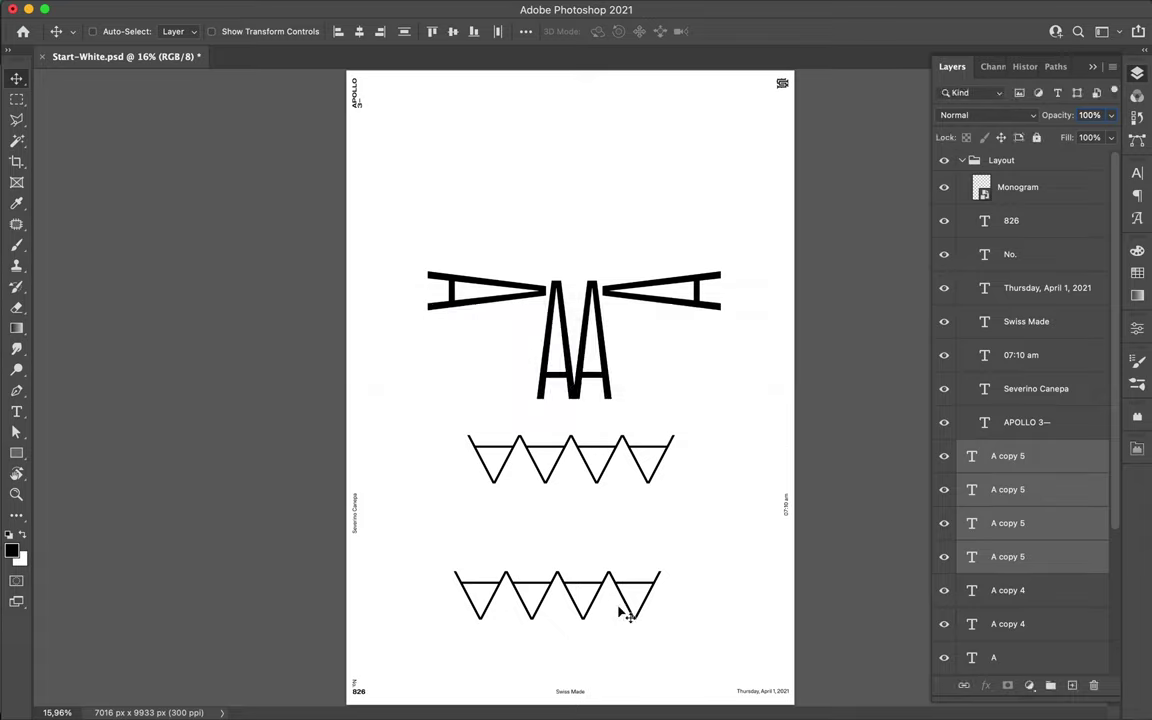
left_click_drag(608, 612, 617, 590)
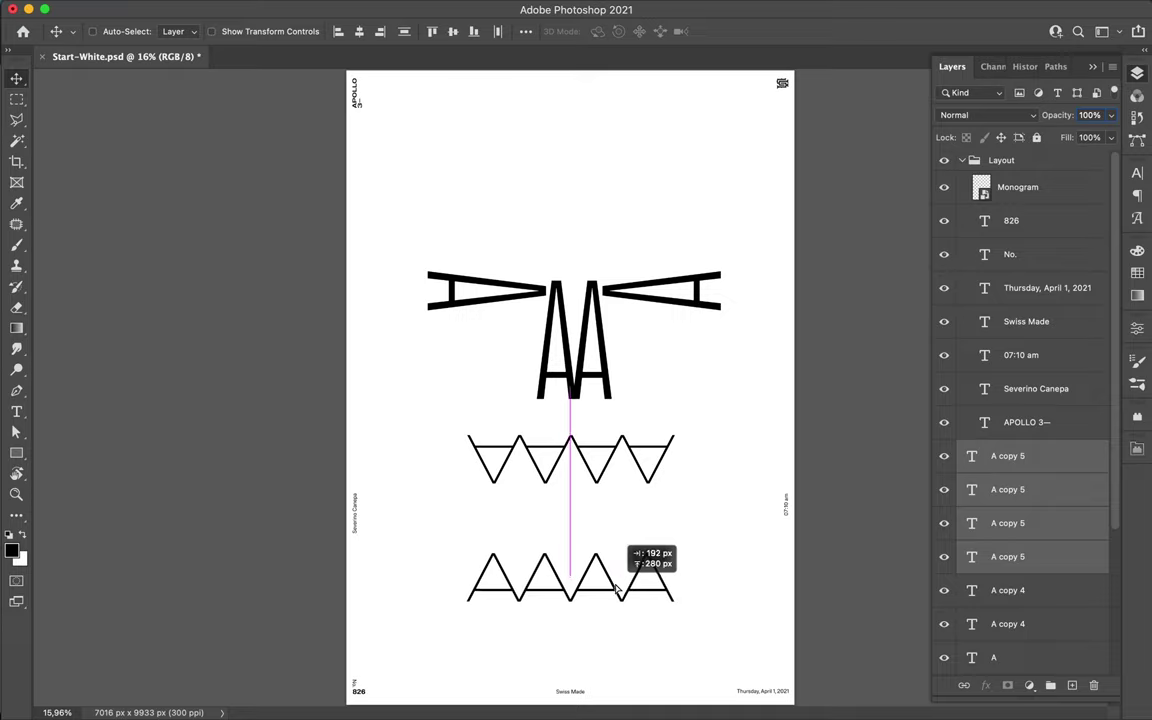
left_click_drag(617, 590, 617, 590)
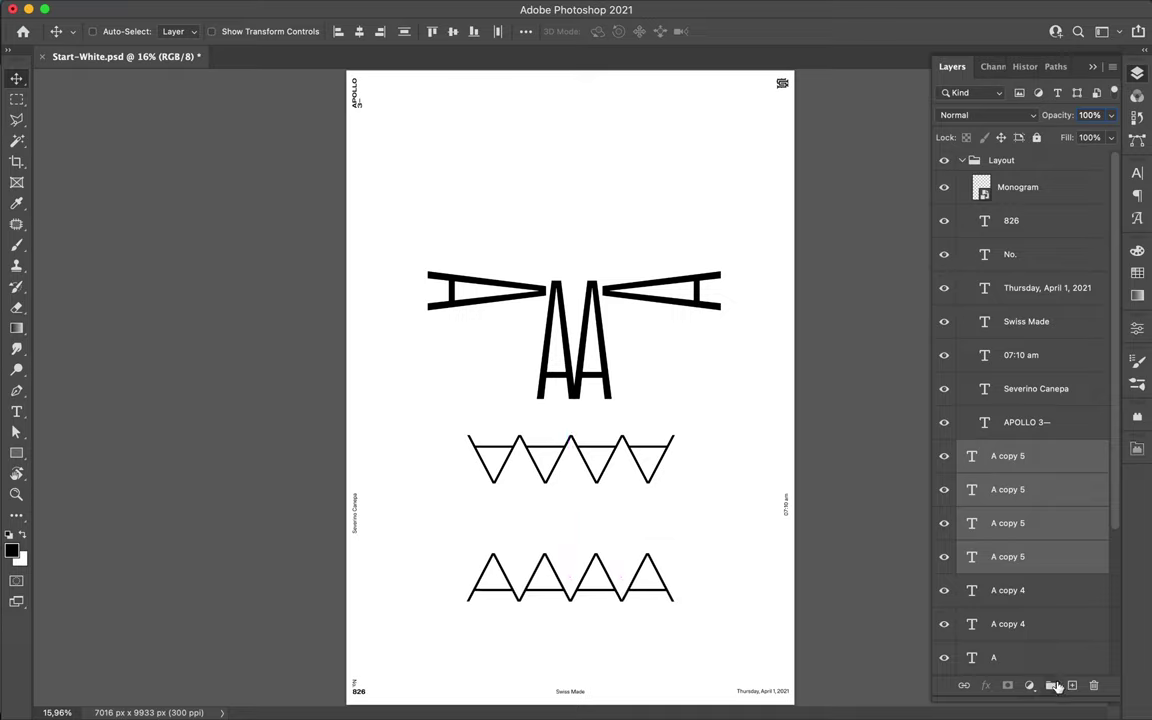
left_click(1052, 685)
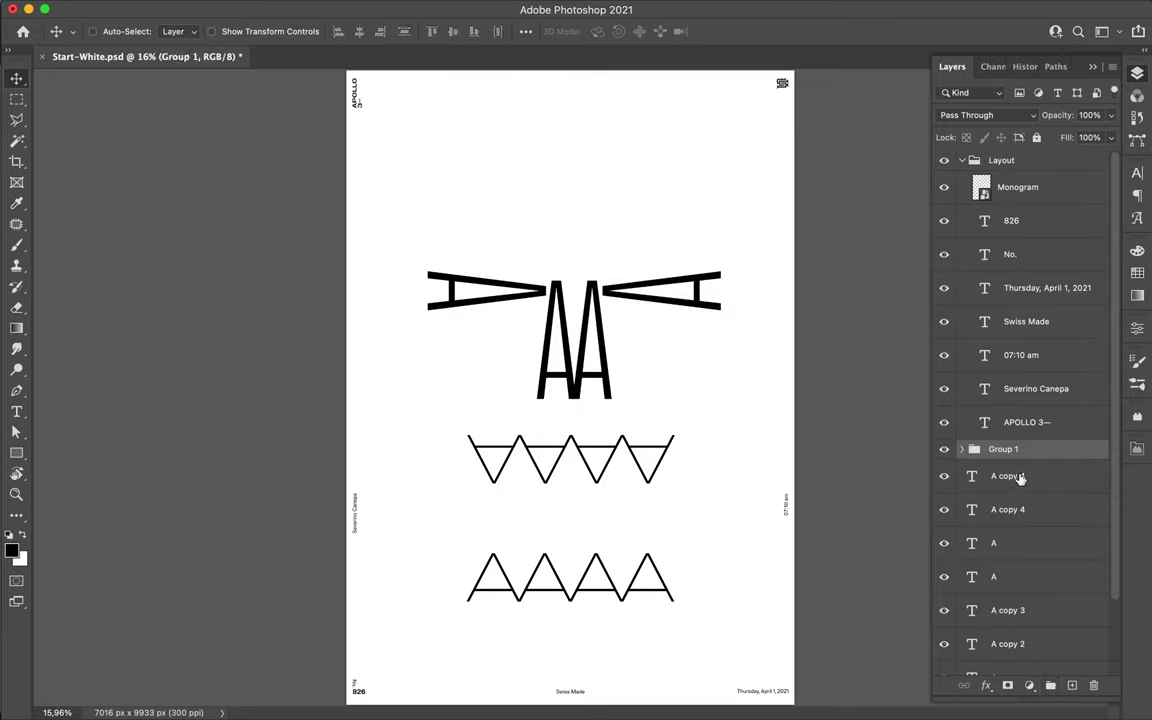
Group the top row, then centre both mouth rows horizontally on the canvas.
key("alt+bracketleft")
left_click(1015, 577, "shift")
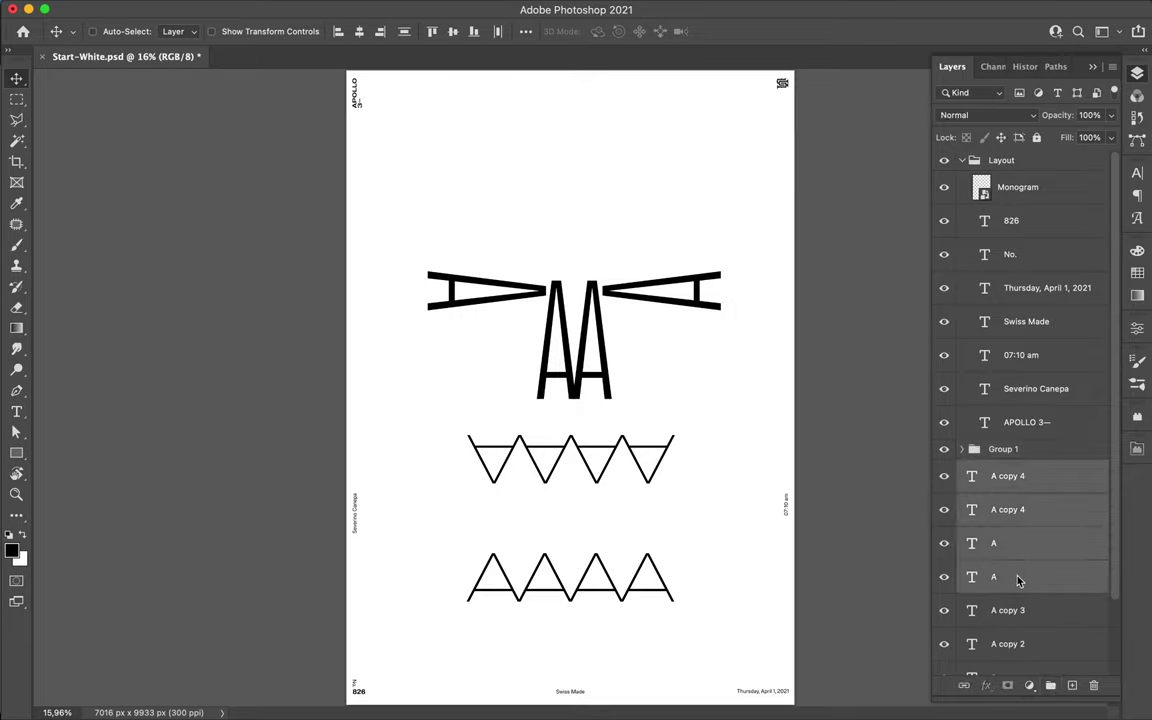
left_click(1052, 685)
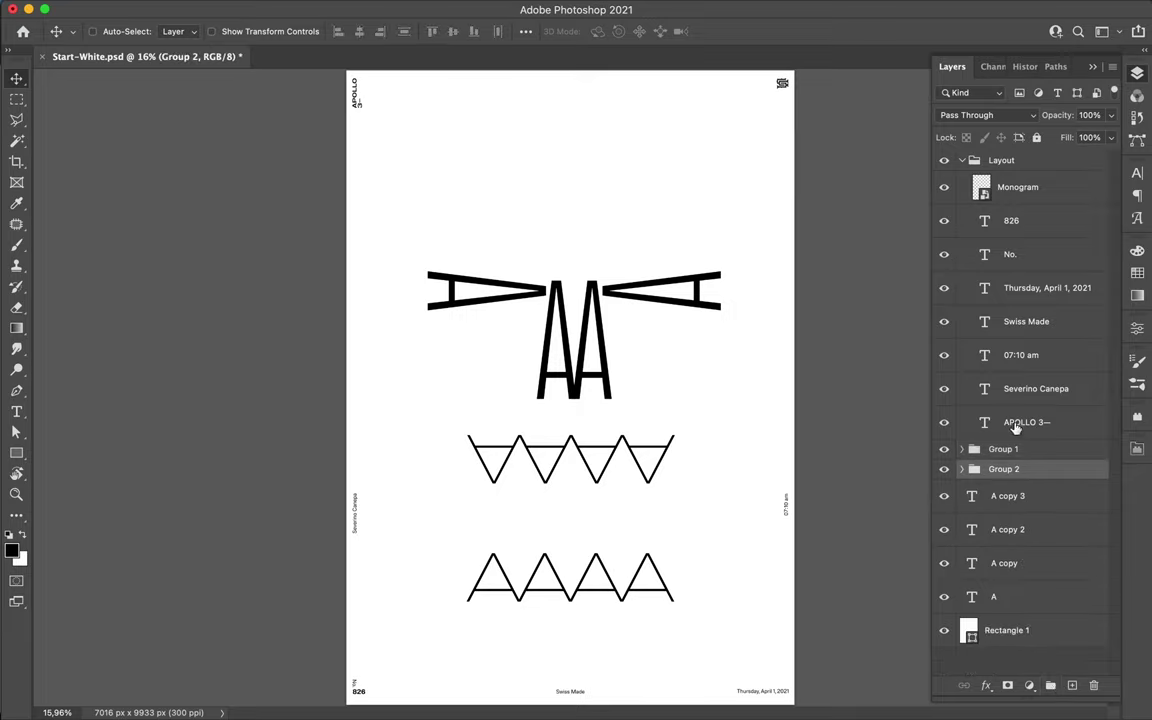
left_click(1034, 453, "shift")
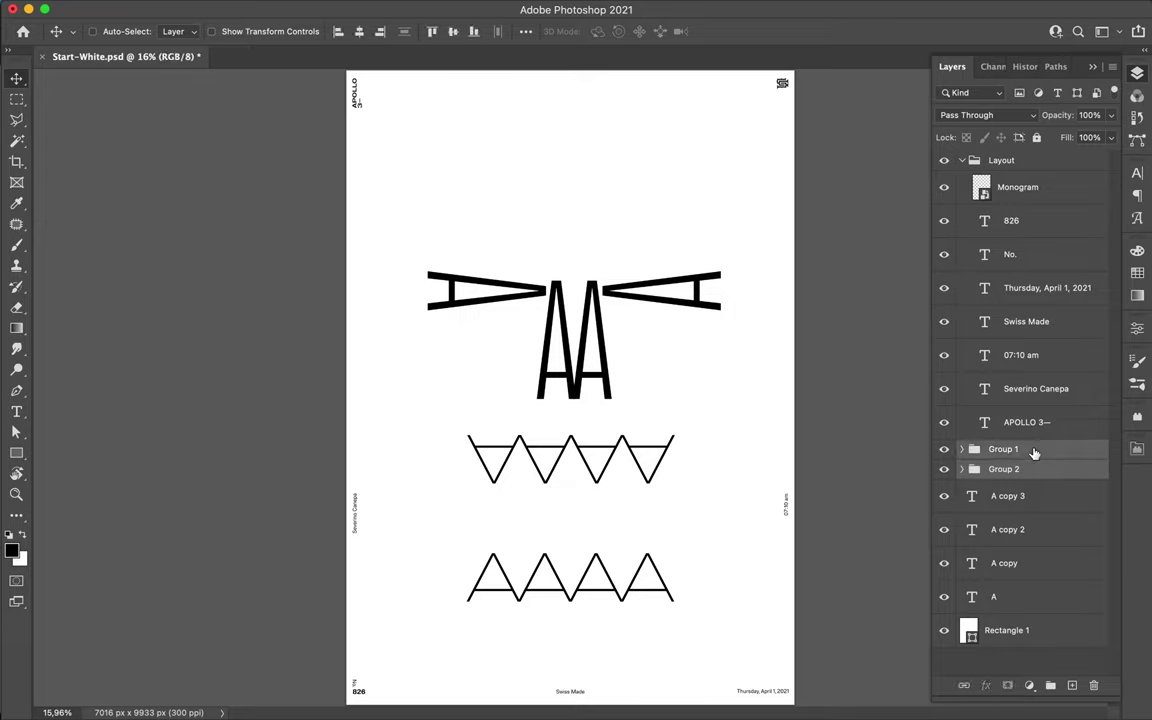
left_click(525, 31)
left_click(597, 178)
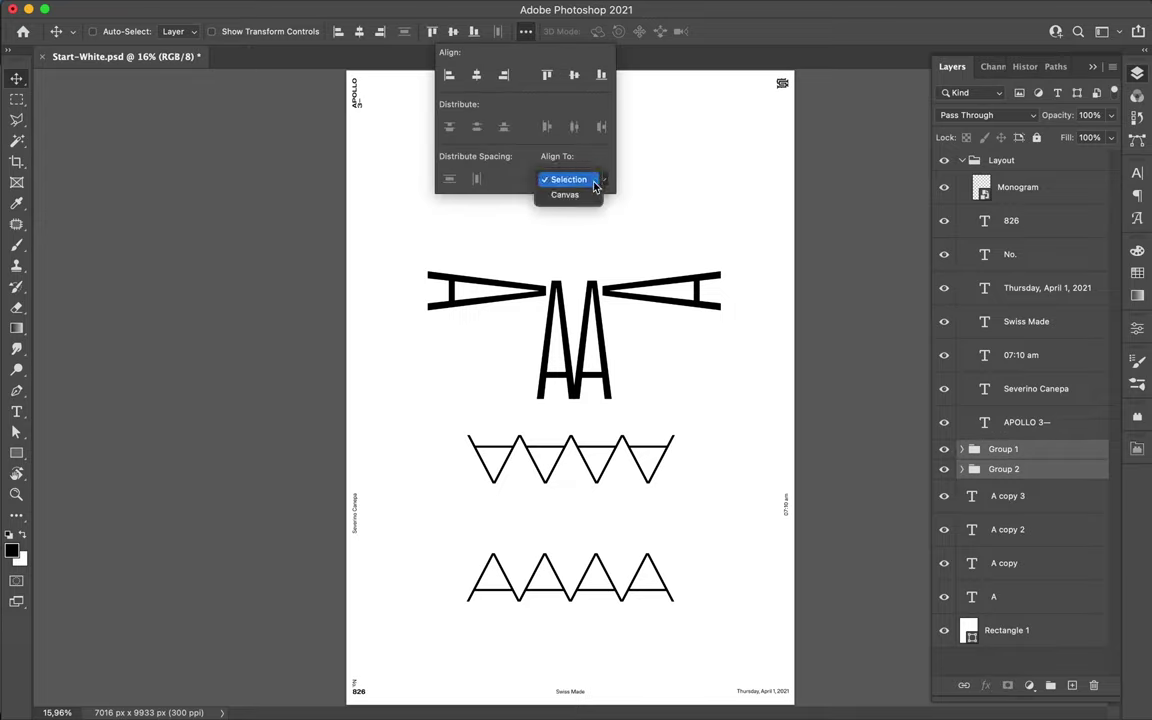
left_click(592, 193)
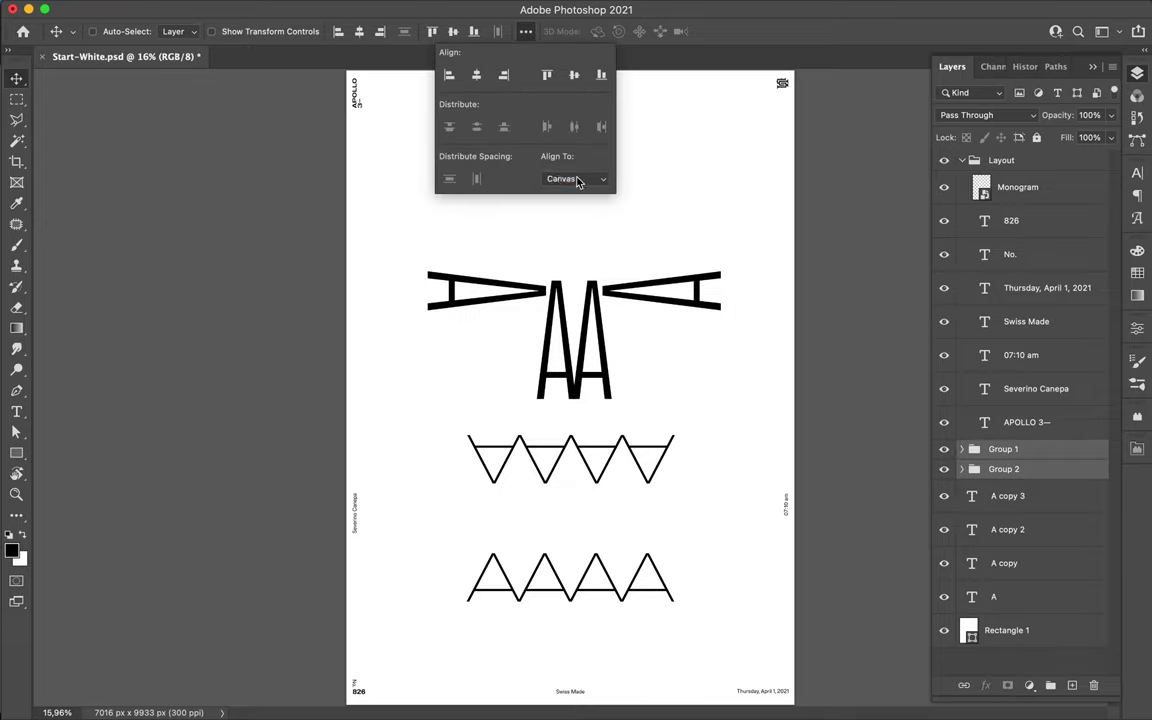
left_click(477, 77)
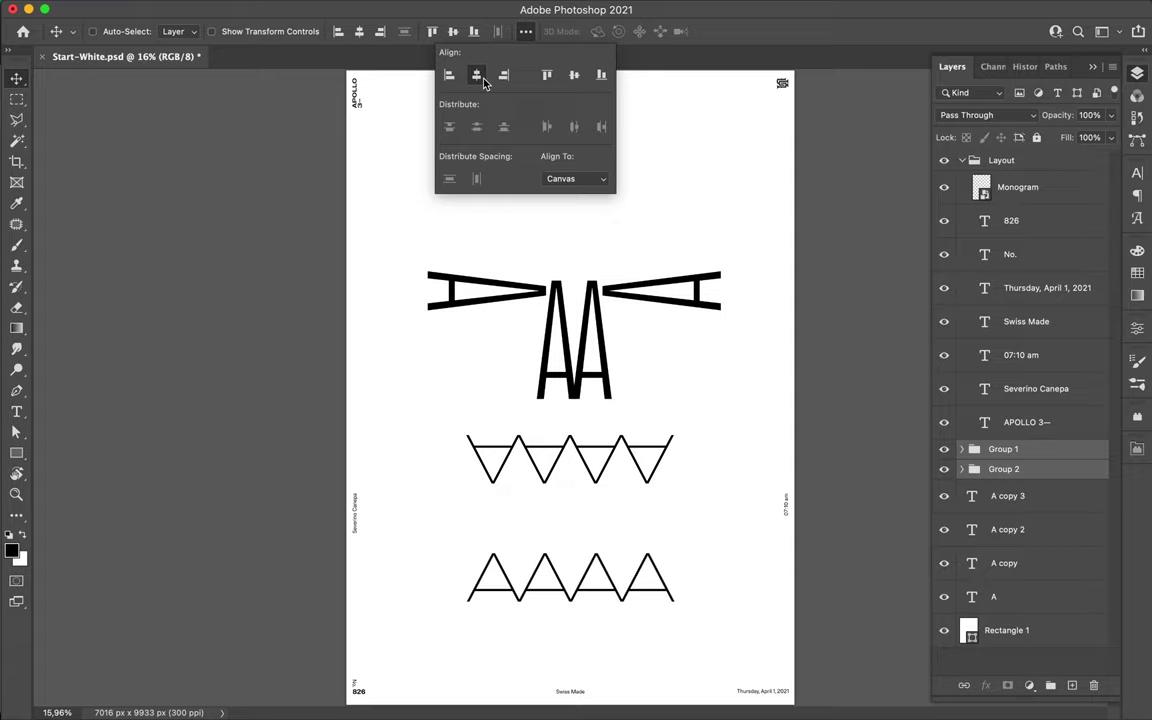
Group the two AA nose letters and centre them horizontally on the poster.
left_click(573, 356)
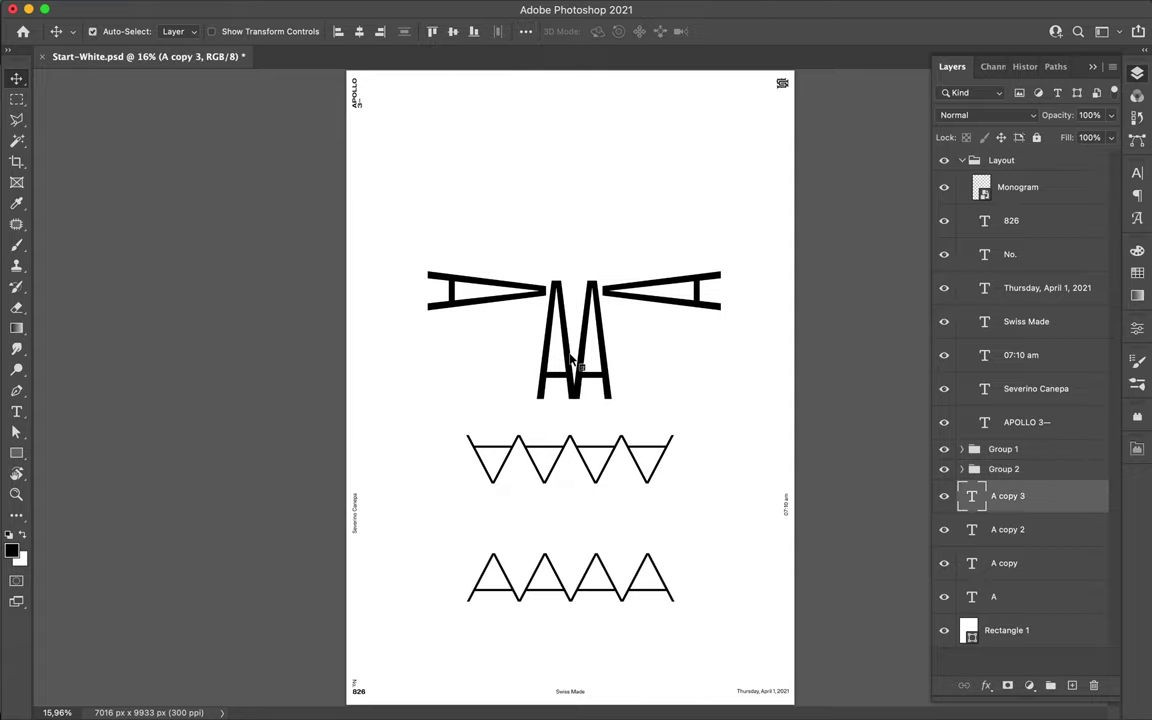
left_click(1007, 529, "shift")
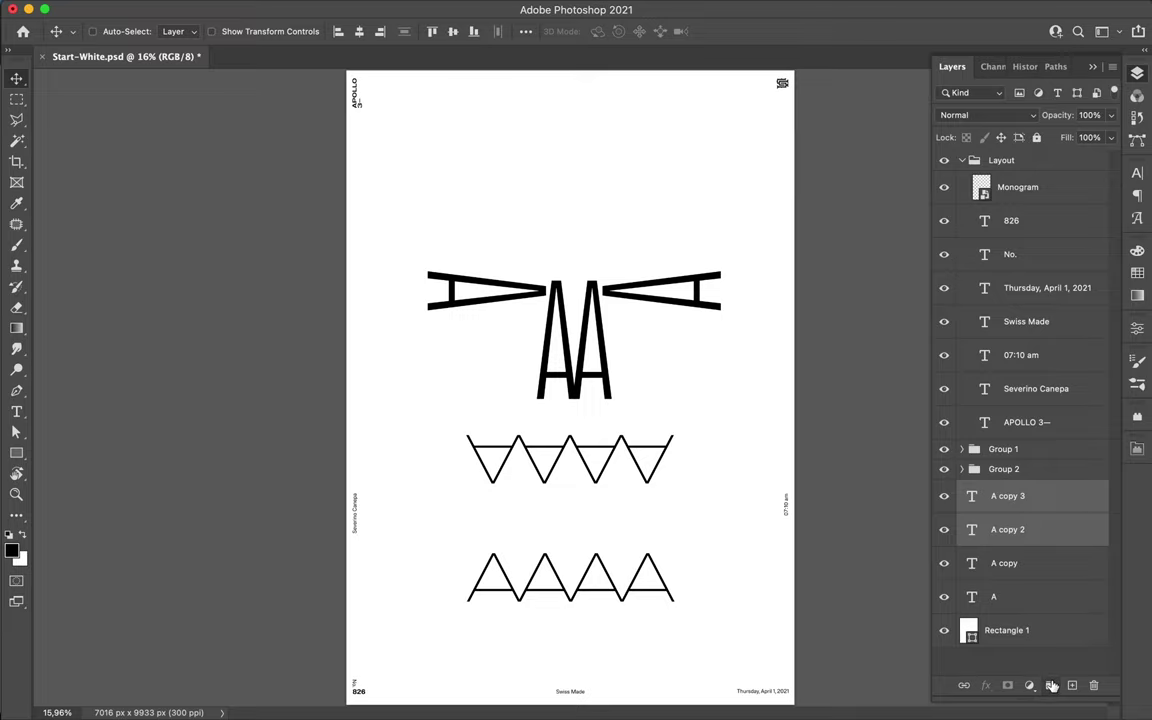
left_click(1051, 686)
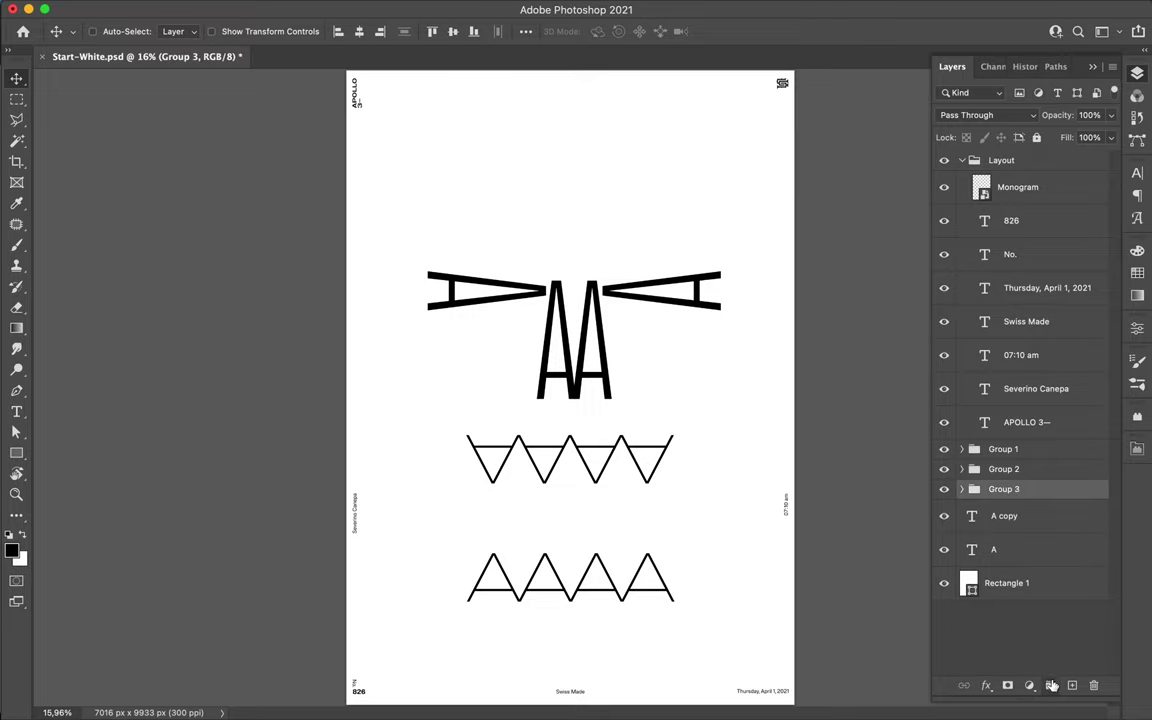
left_click(360, 32)
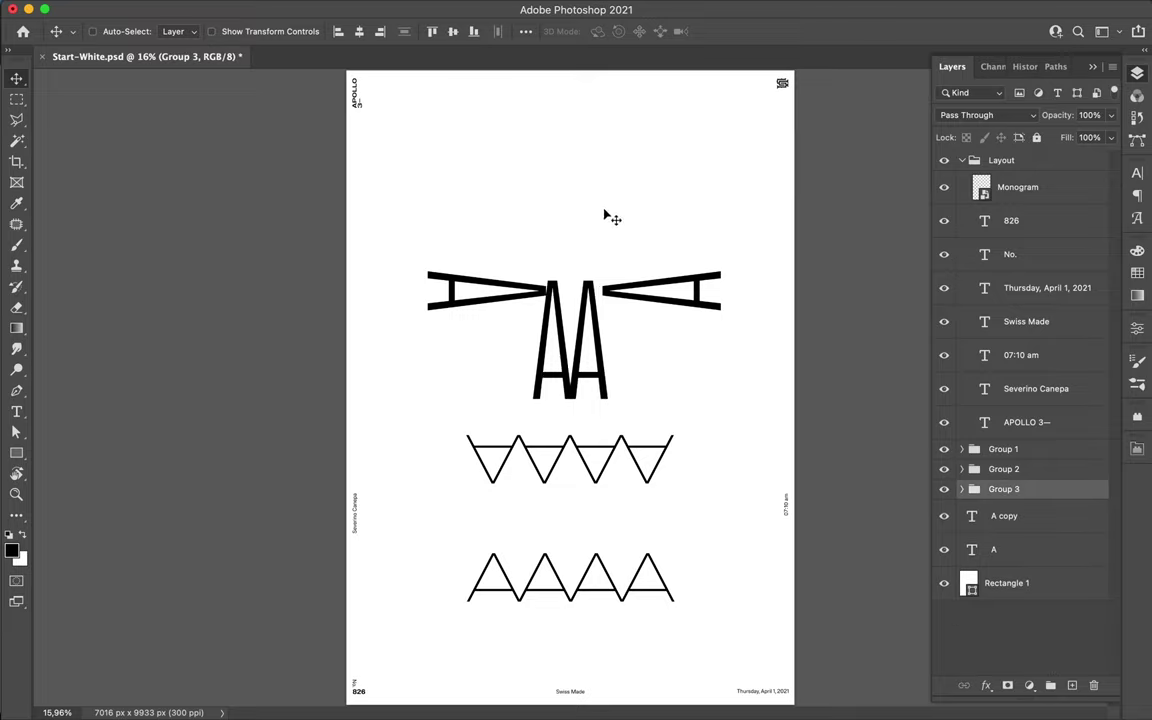
Group the two eye letters and centre them horizontally, undoing a vertical-centre align.
left_click(616, 300, "ctrl")
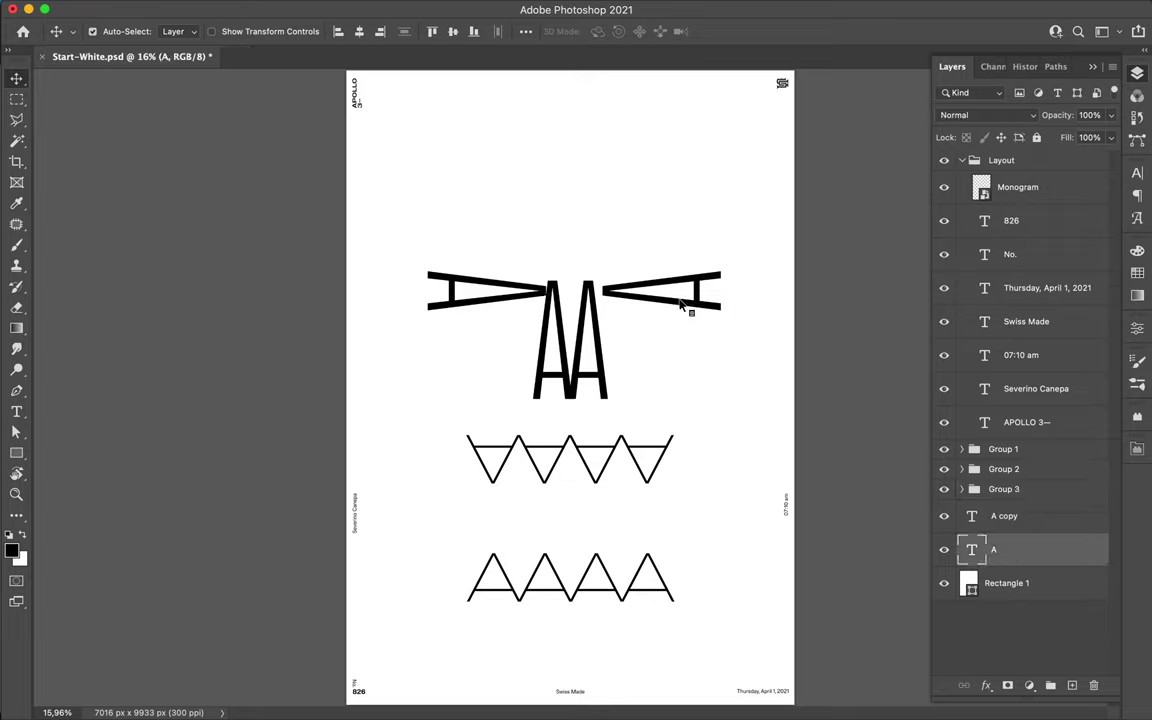
left_click(1049, 512, "shift")
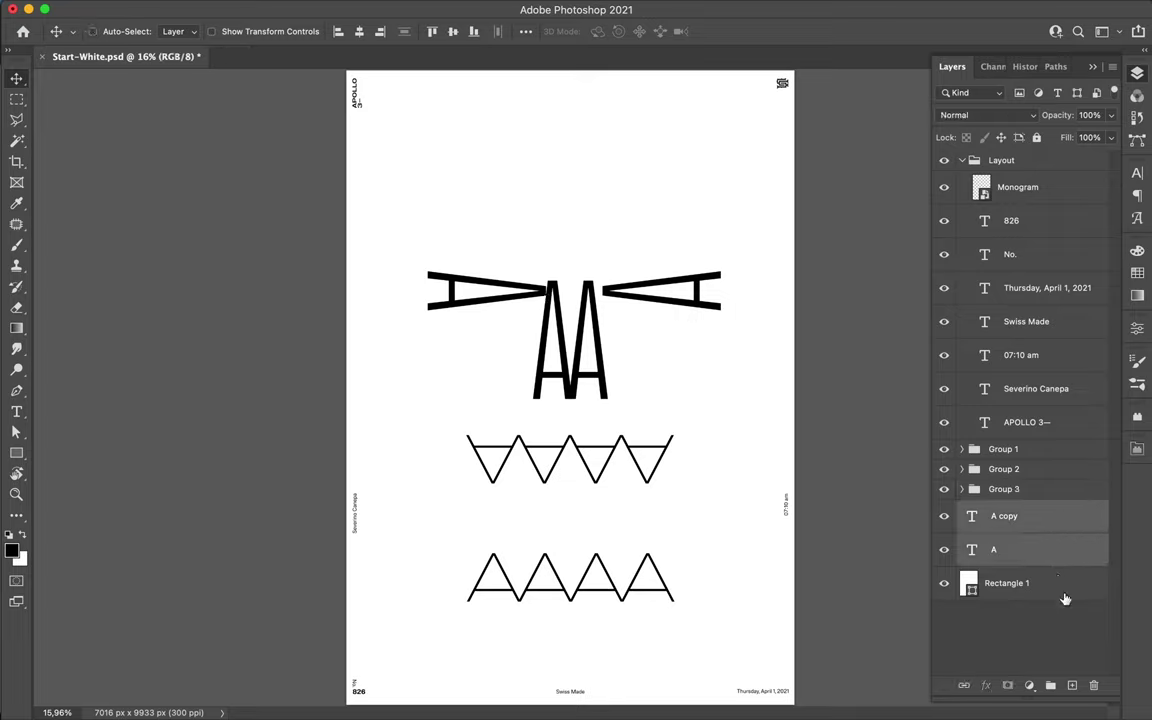
left_click(1051, 686)
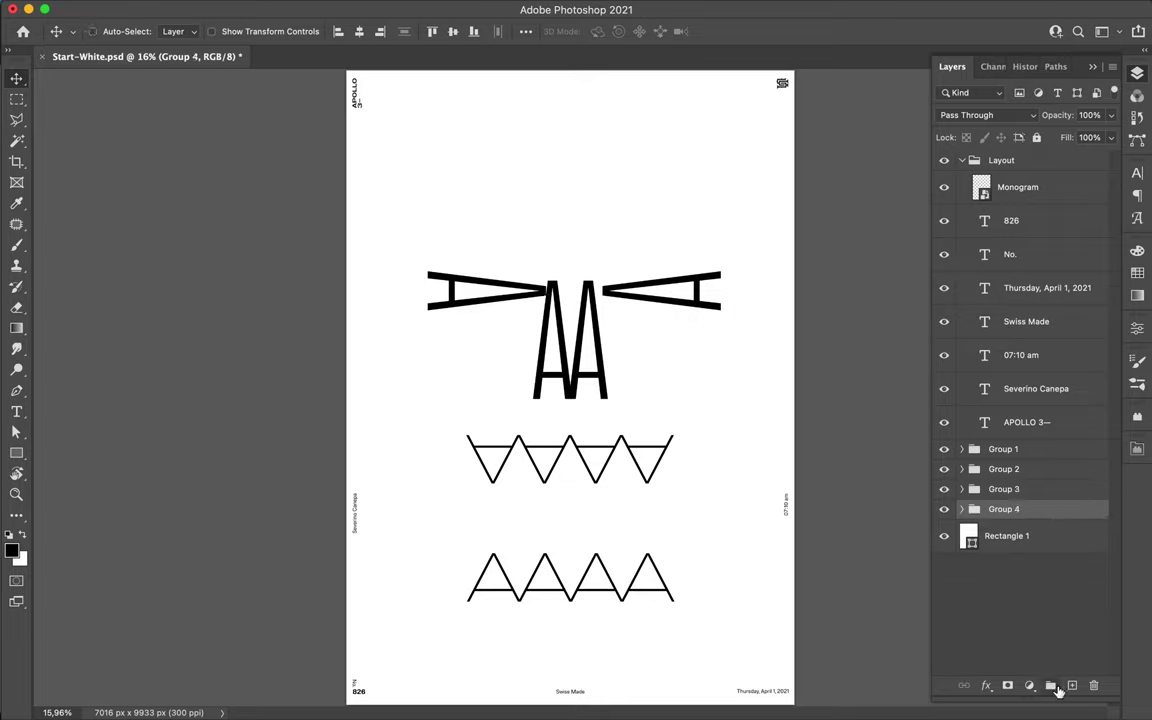
left_click(453, 33)
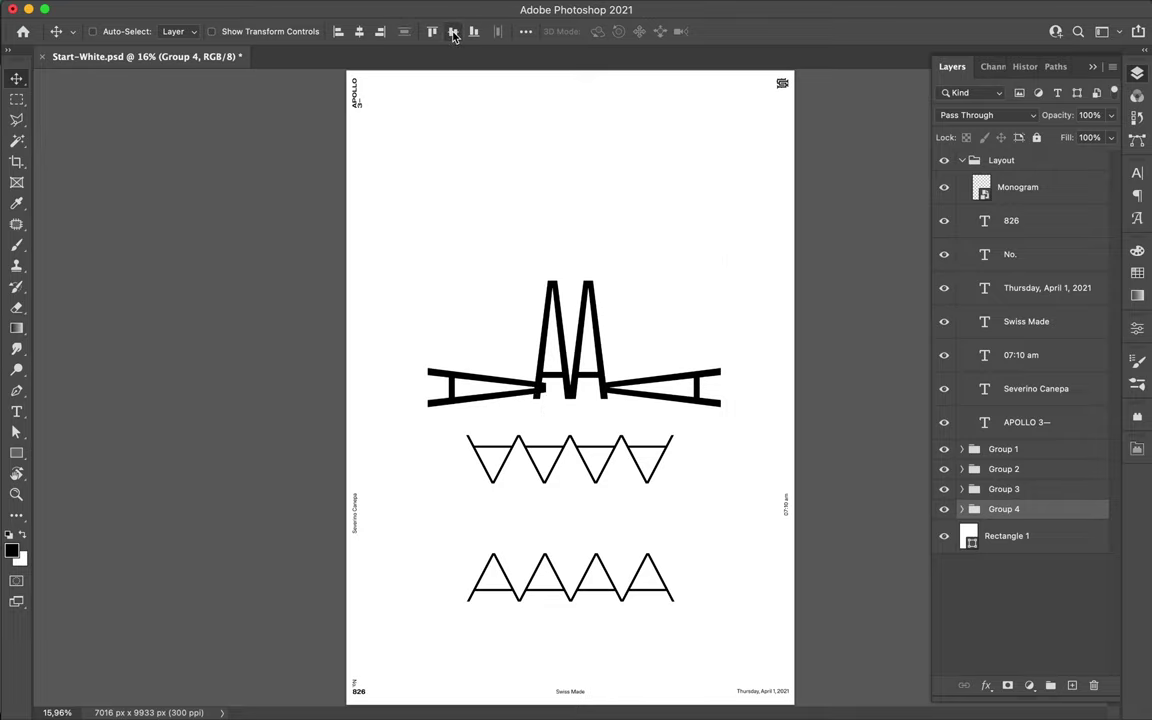
key("ctrl+z")
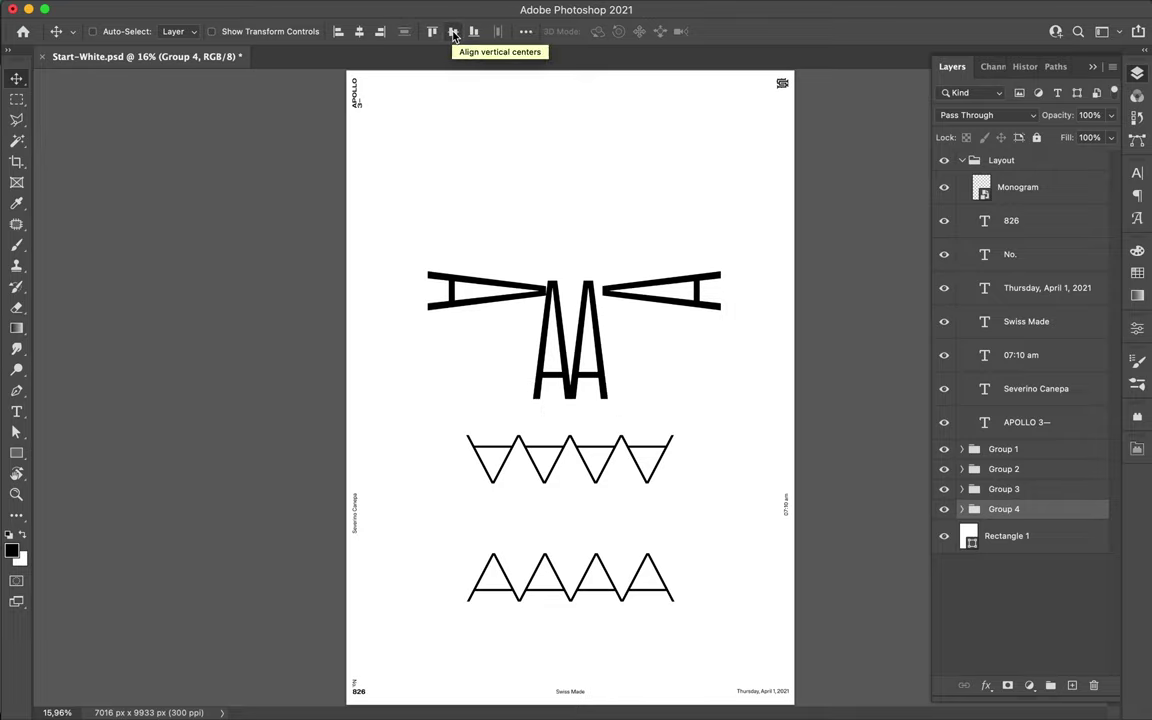
left_click(359, 33)
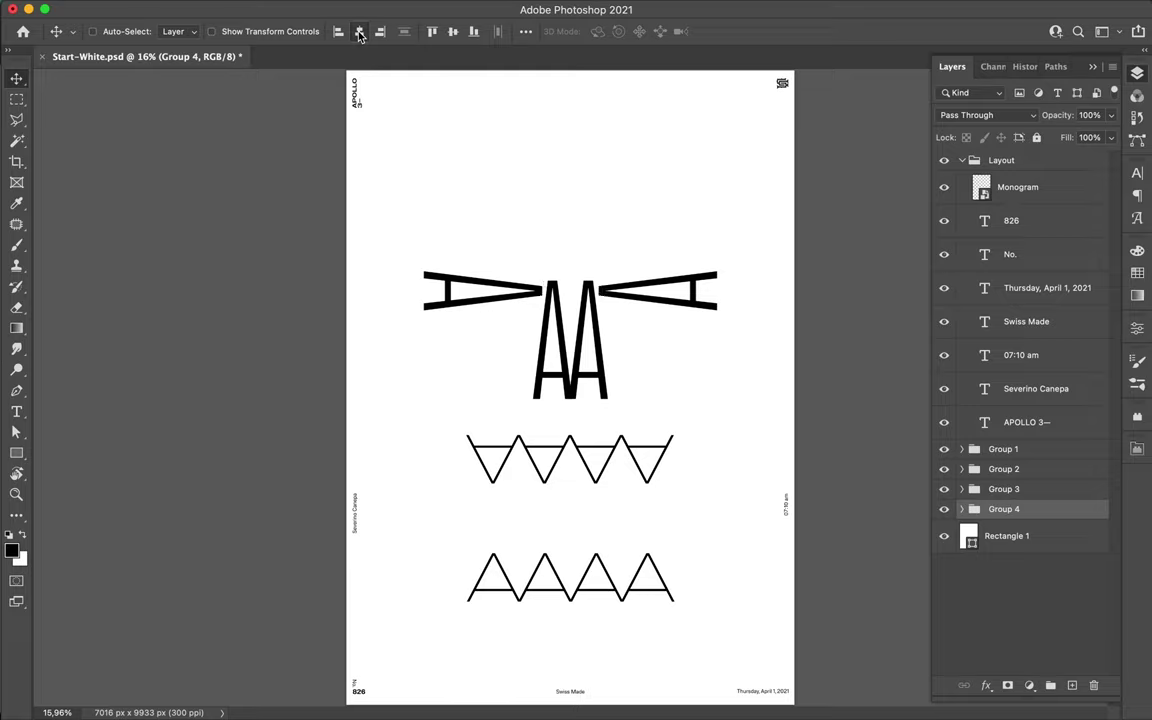
left_click(545, 370)
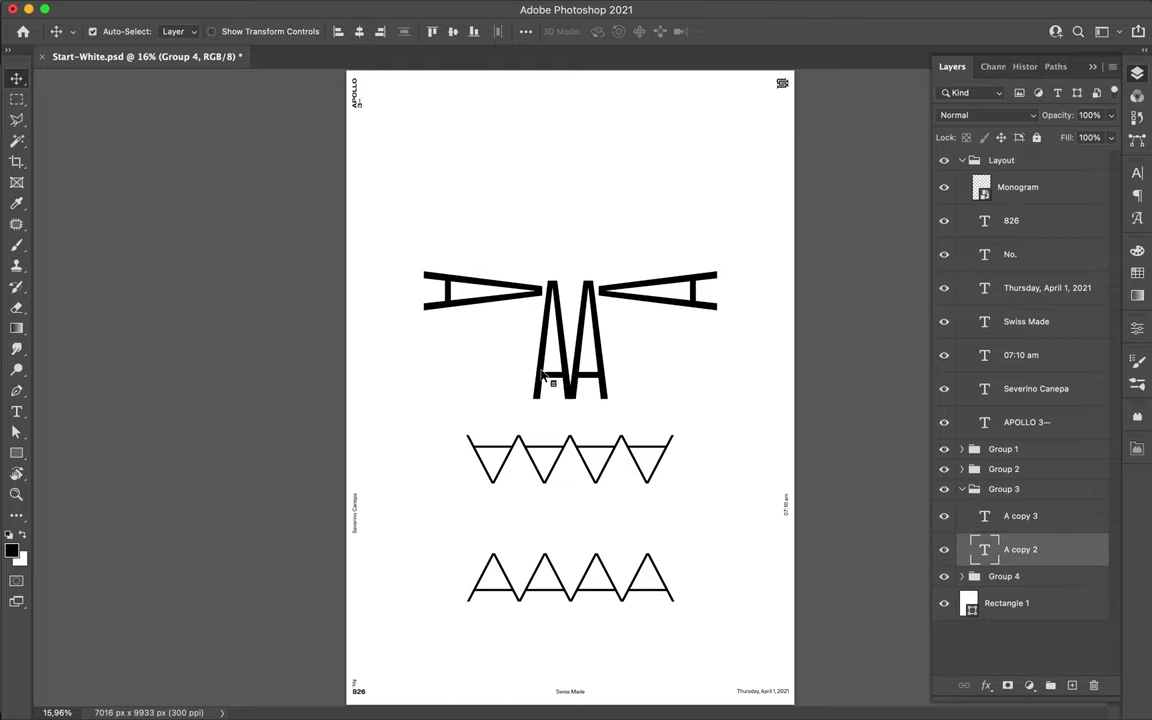
left_click(595, 380, "shift")
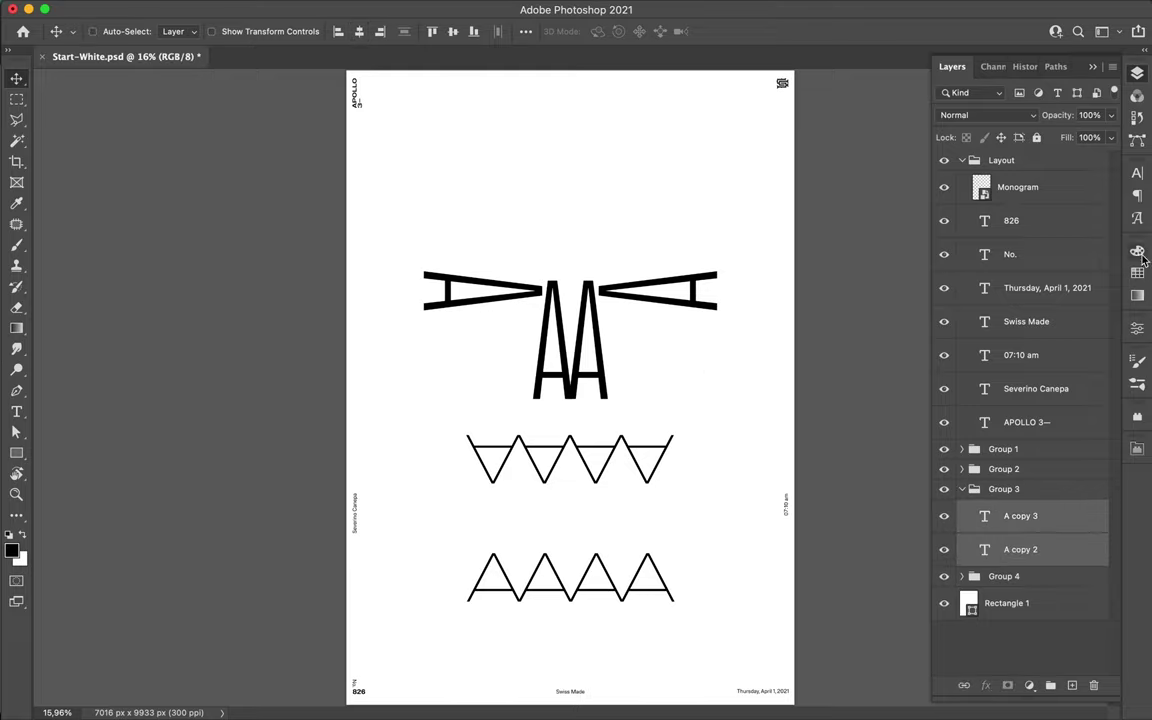
left_click(1137, 173)
left_click(1094, 196)
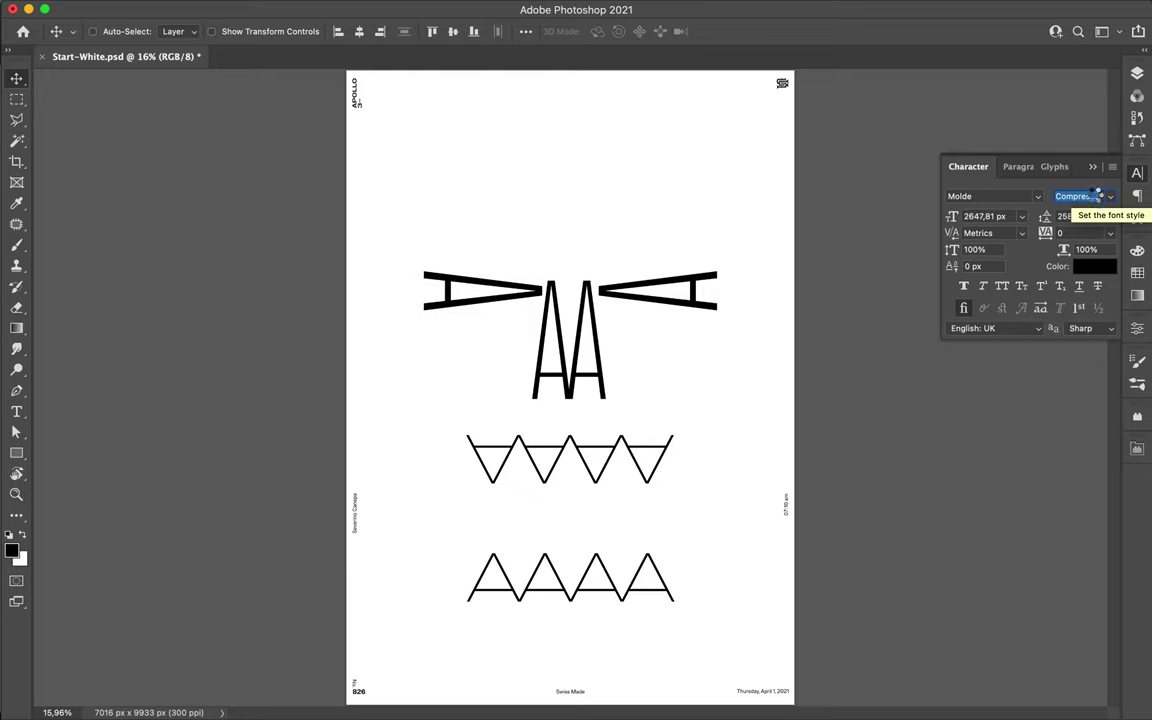
key("Down")
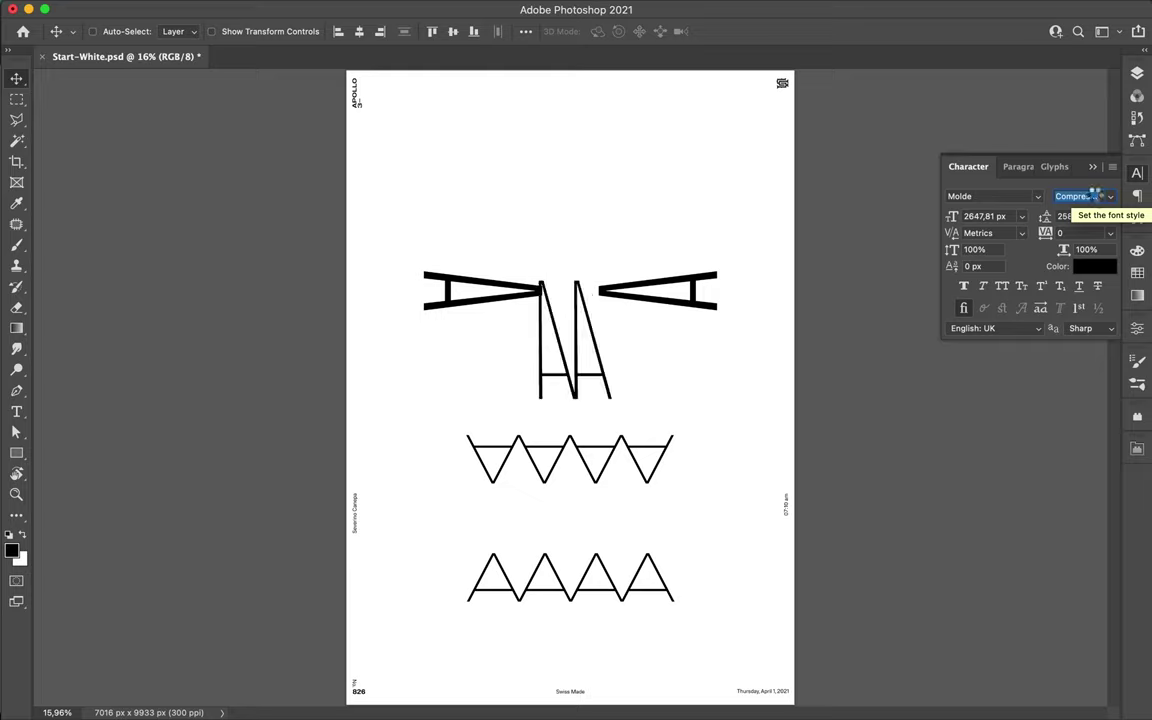
key("Down")
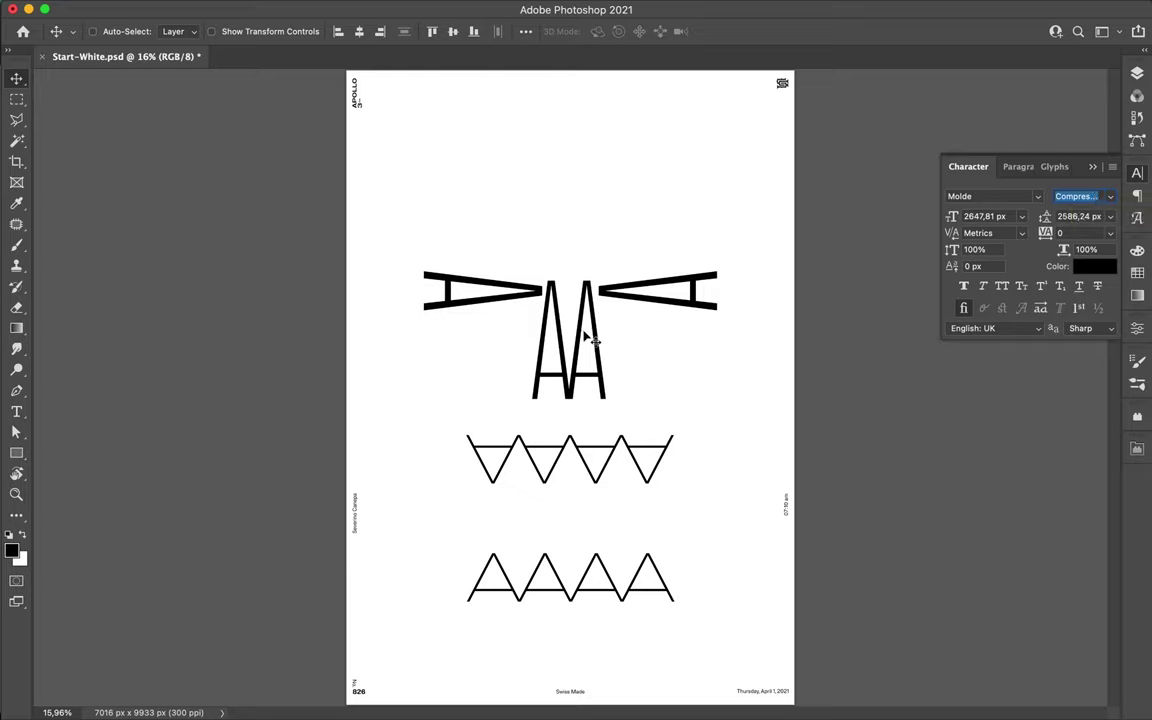
left_click(590, 340)
key("super")
left_click(633, 303)
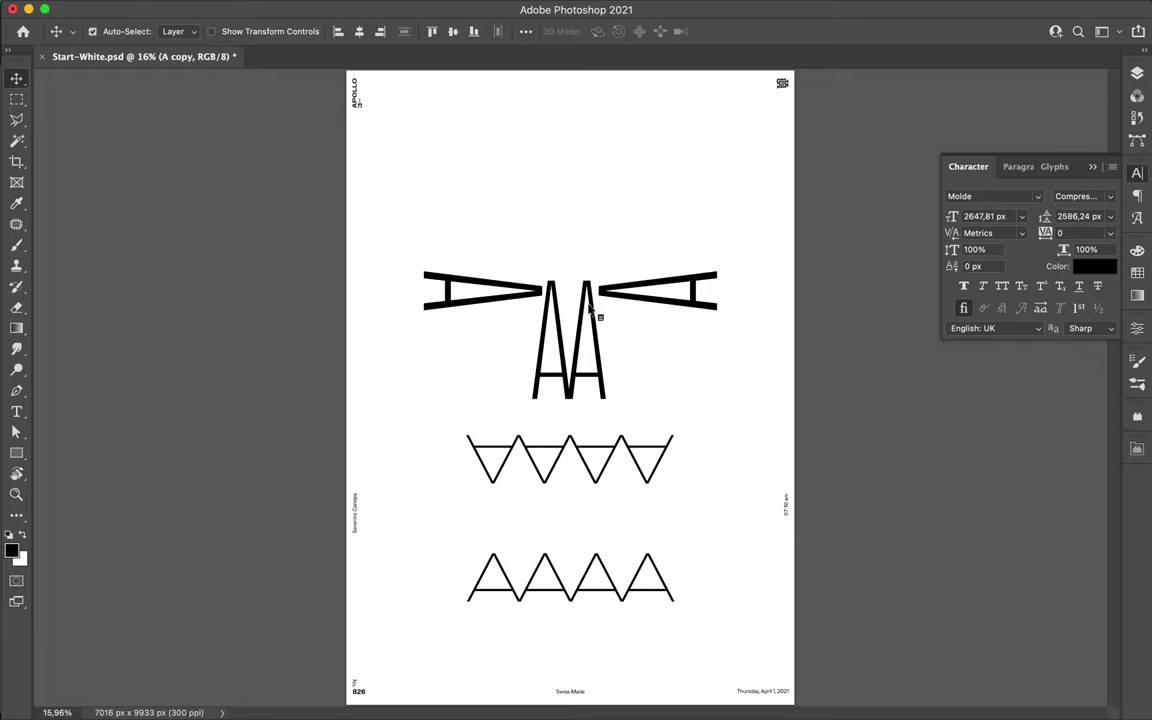
left_click(591, 310)
left_click(566, 334, "super")
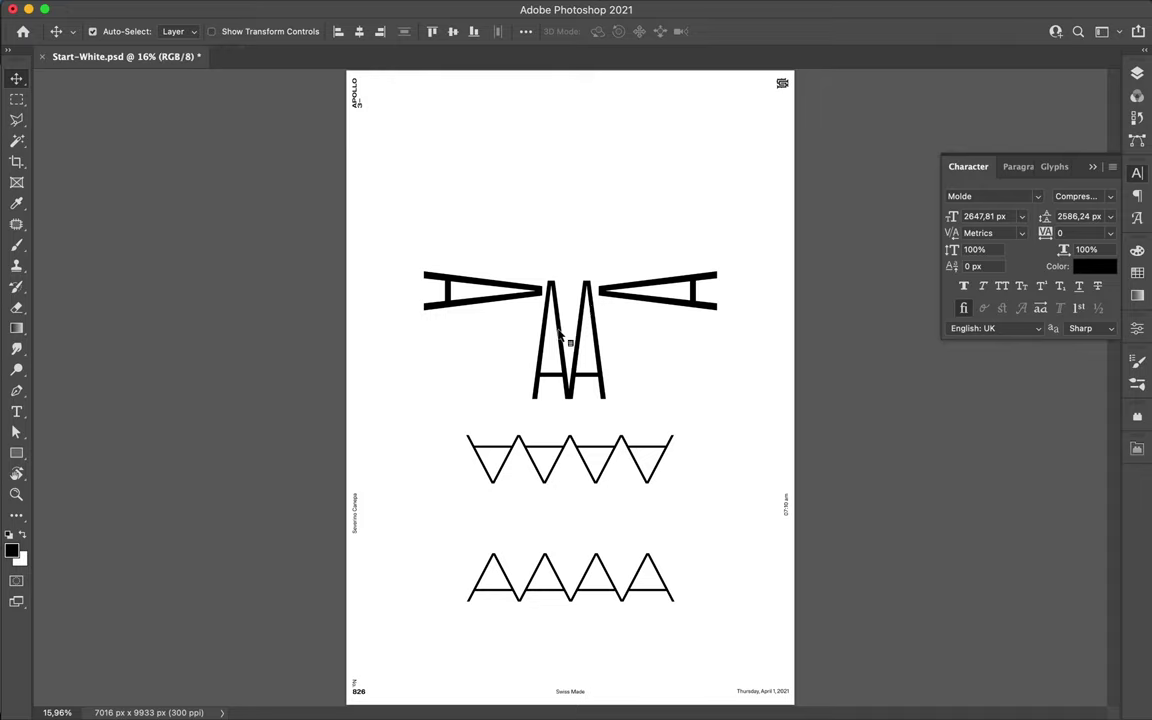
left_click(1137, 173)
left_click(1137, 73)
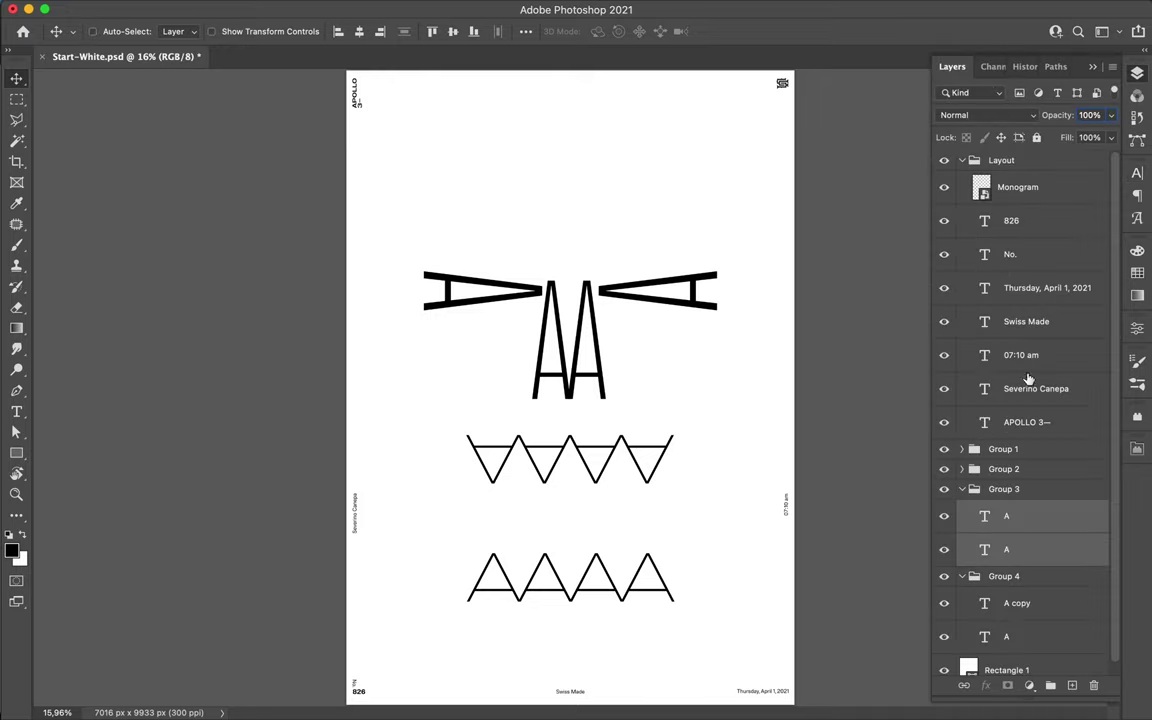
Select the nose group Group 3 and save the face poster as Start-White.psd.
left_click(1008, 489)
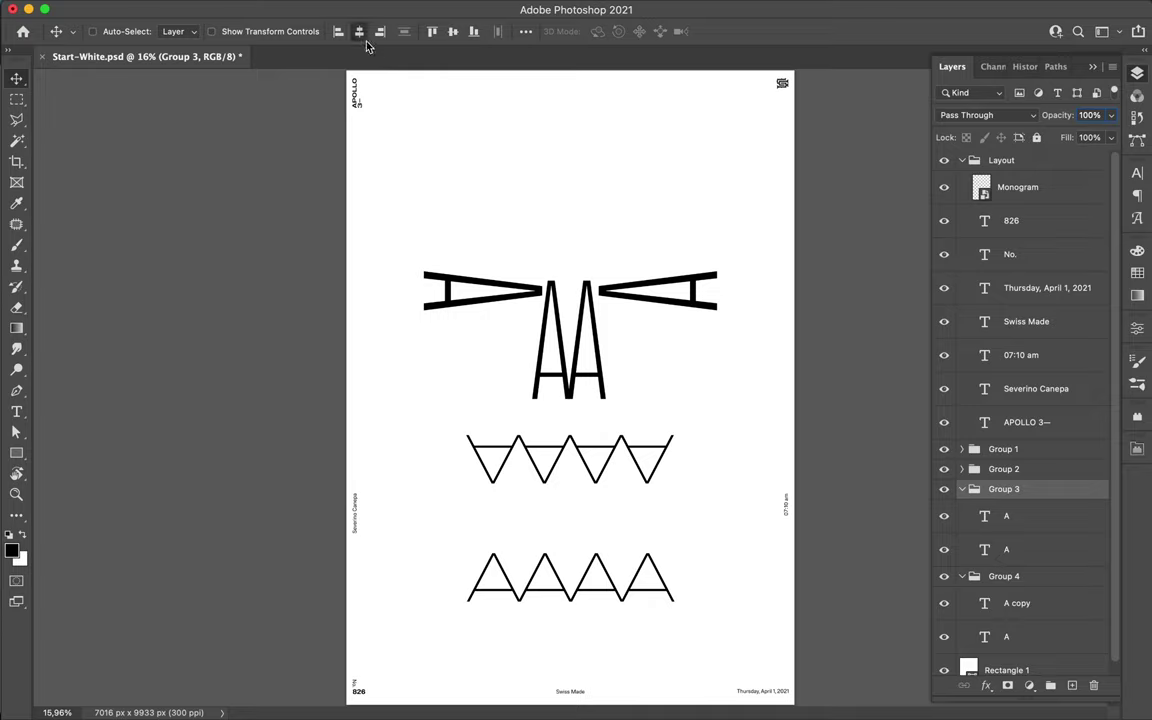
key("super")
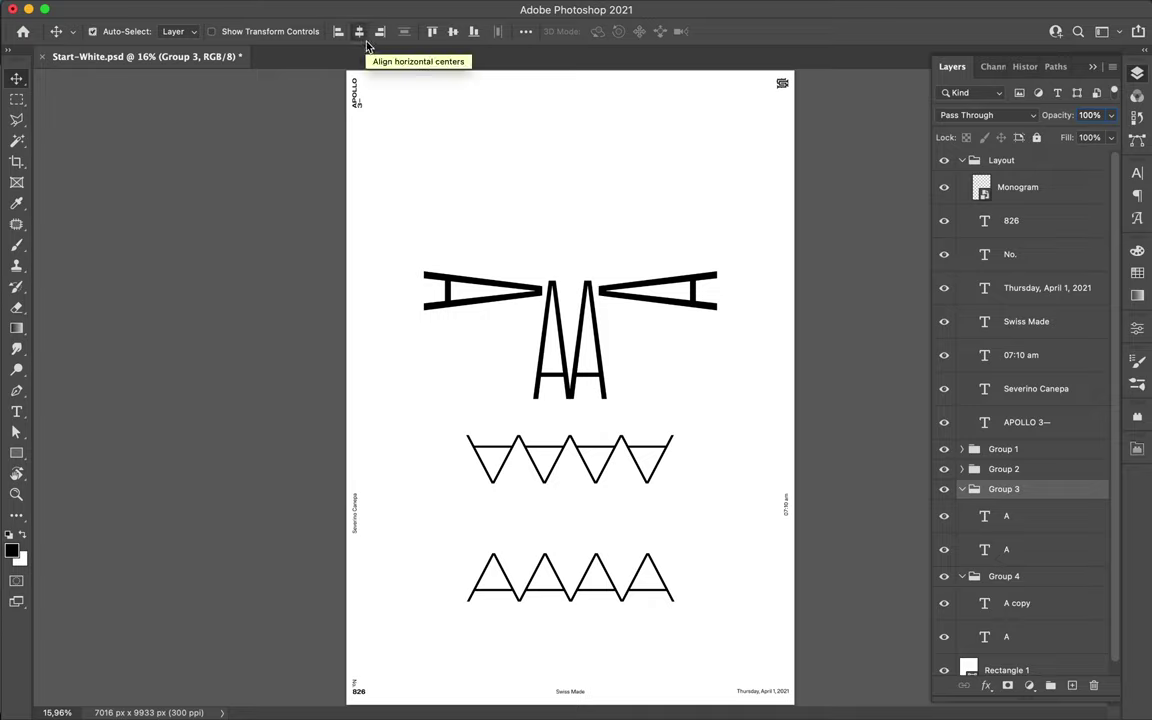
key("super+s")
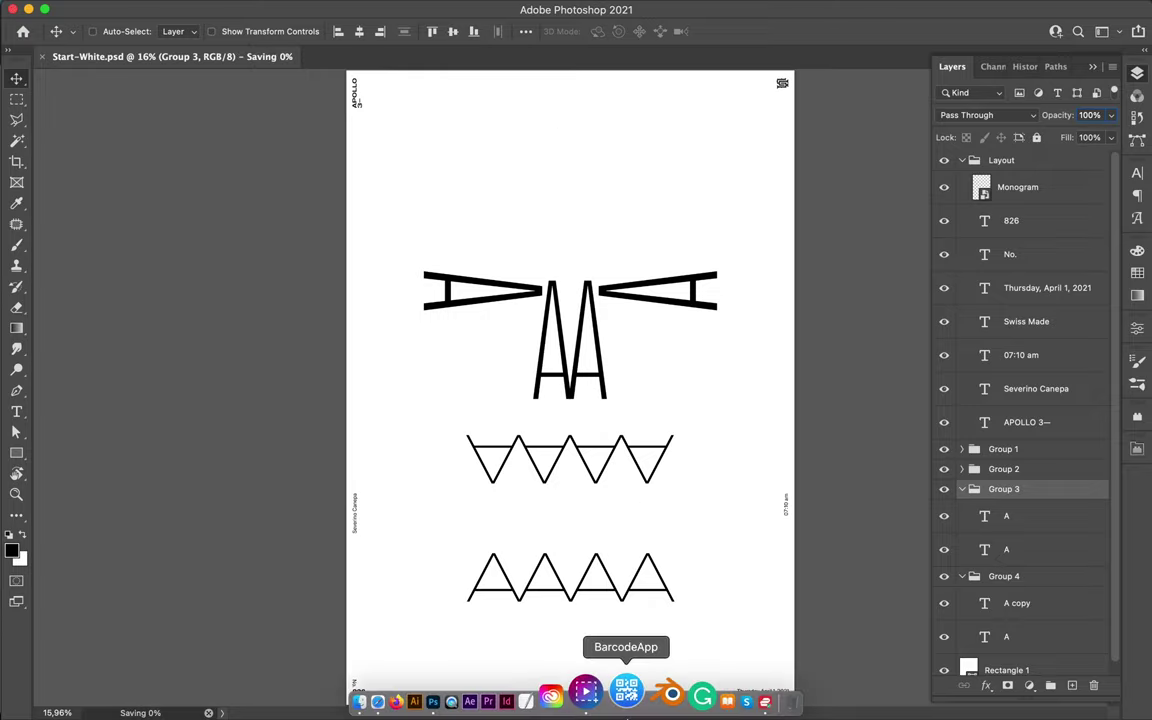
right_click(612, 704)
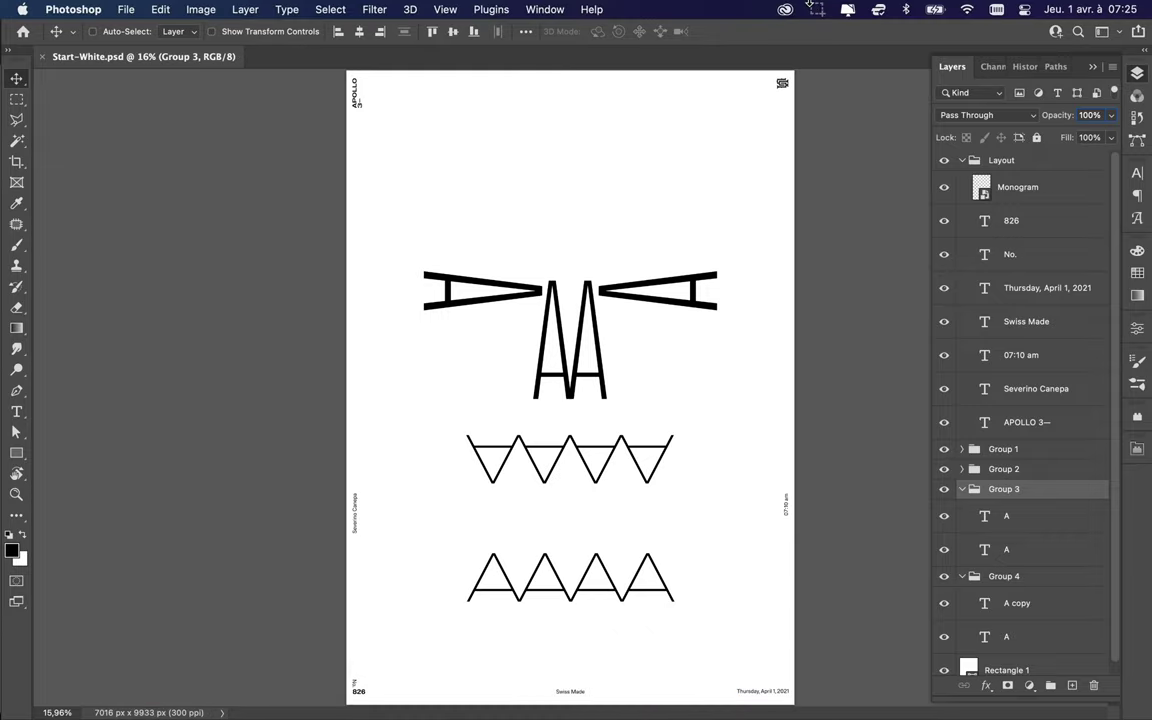
left_click(815, 9)
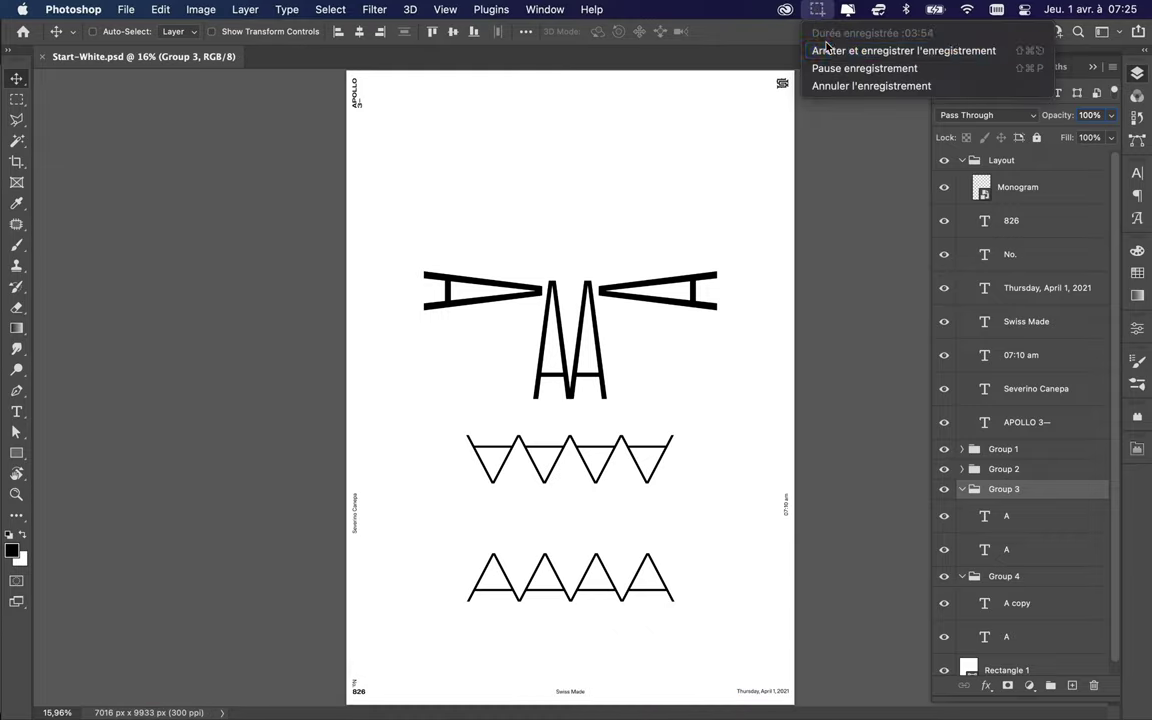
left_click(900, 50)
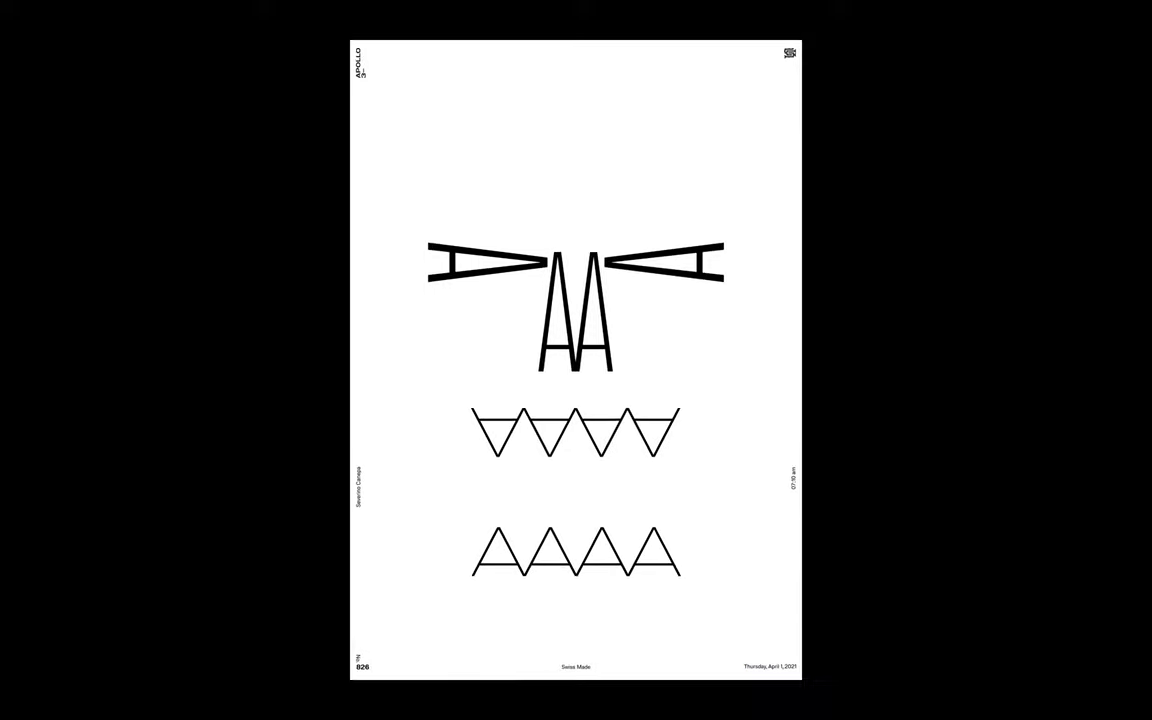